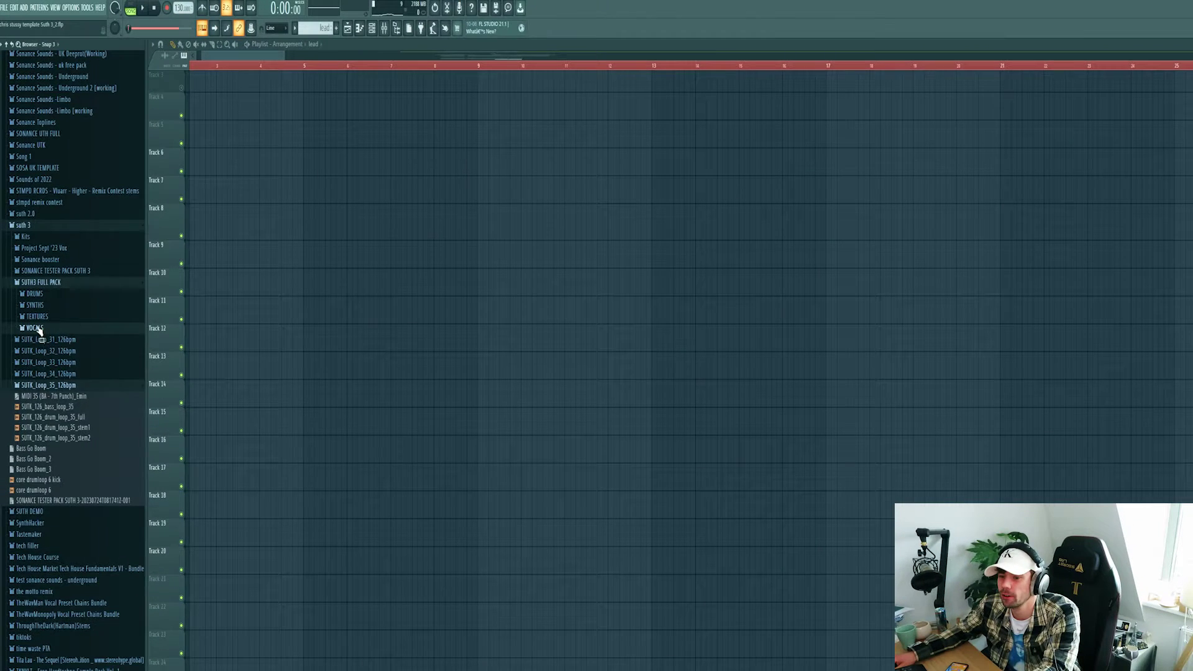
Step: Place the Sonance Sounds - Powder - Wet - 126 A min vocal sample on Track 8 from bar 7 and play it
left_click(36, 328)
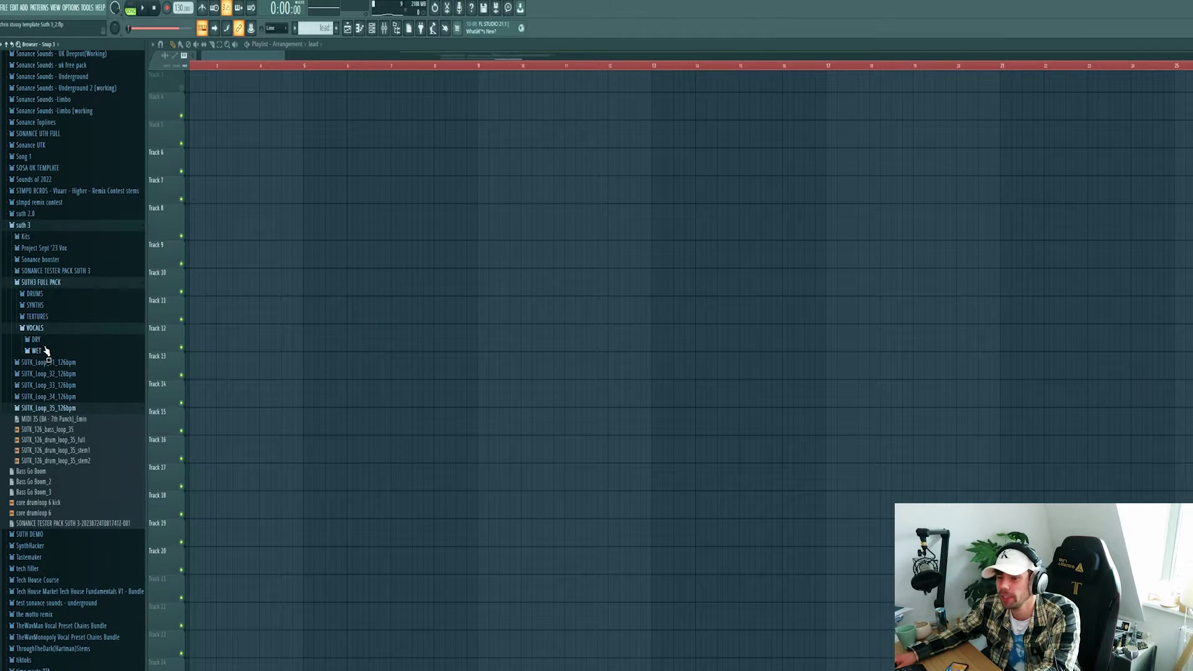
left_click(43, 352)
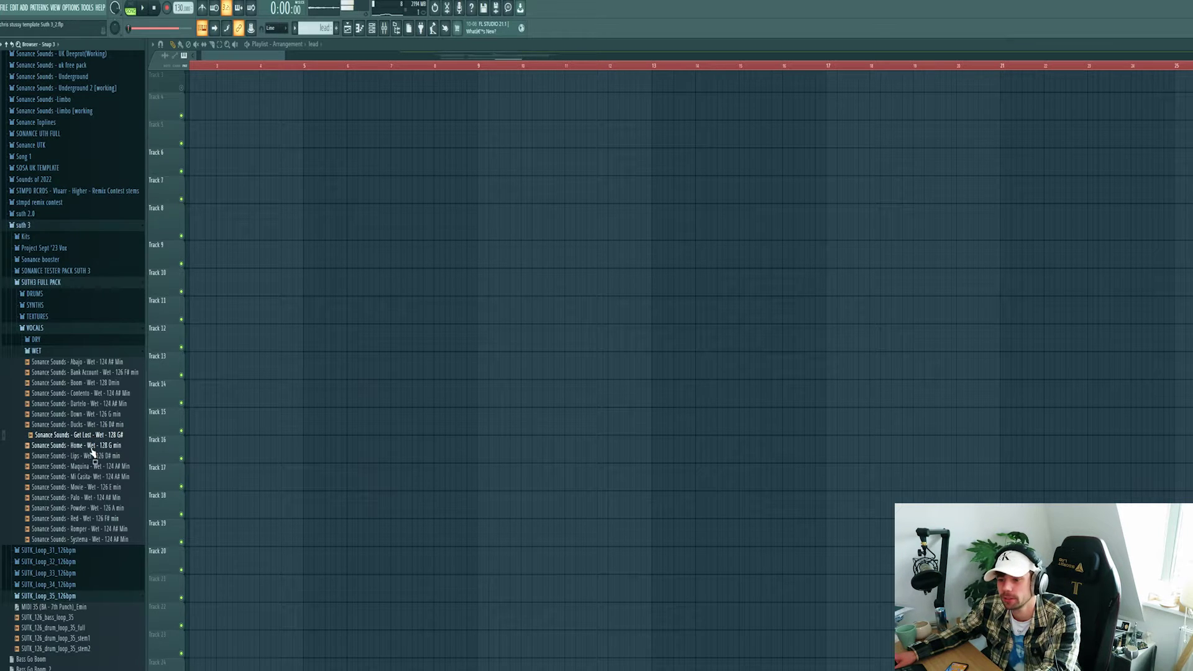
left_click_drag(89, 515, 447, 227)
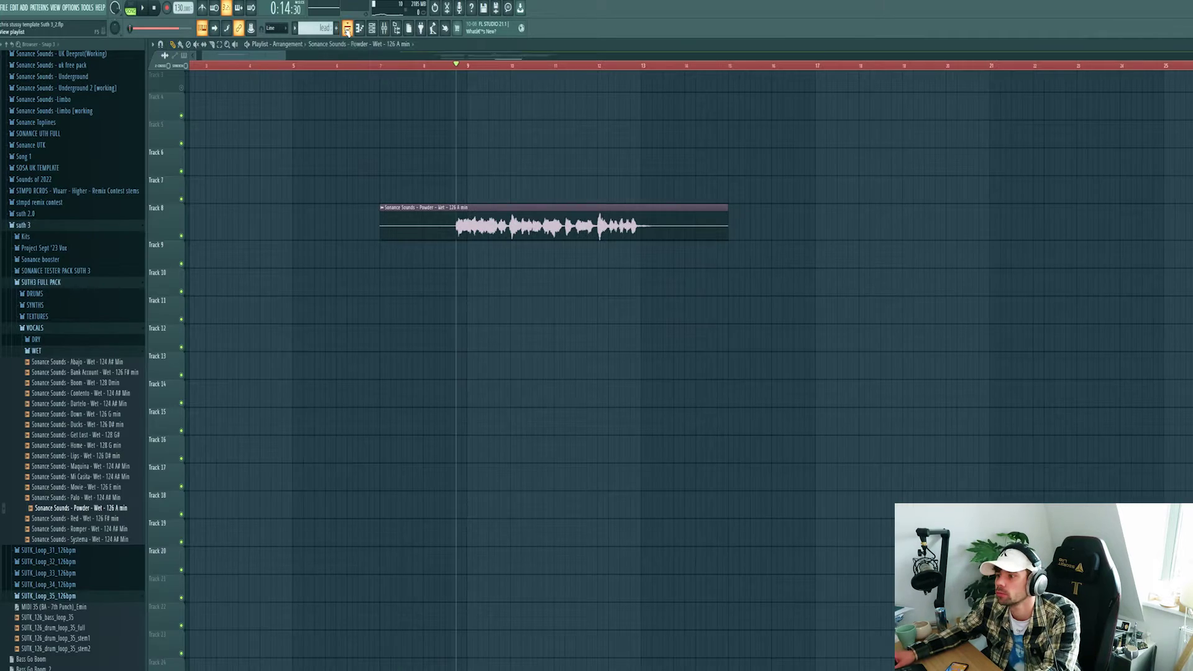
key("space")
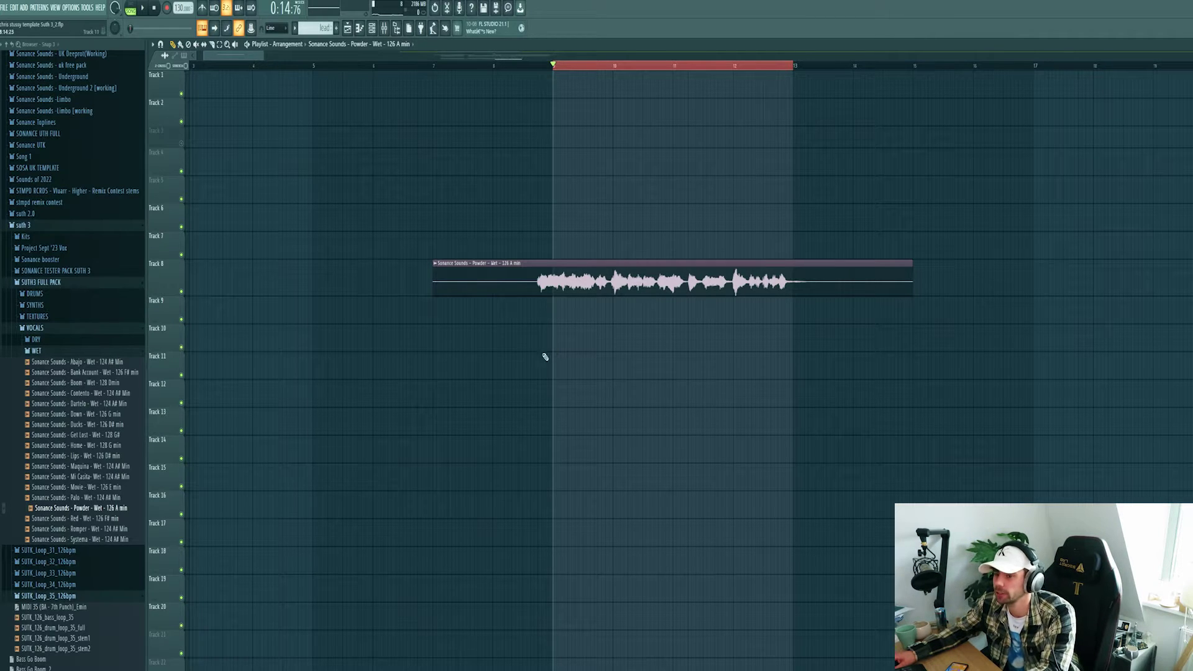
Step: Place the SUTH3_KICK_13 one-shot on all four beats of bar 9 on Track 9
left_click(88, 296)
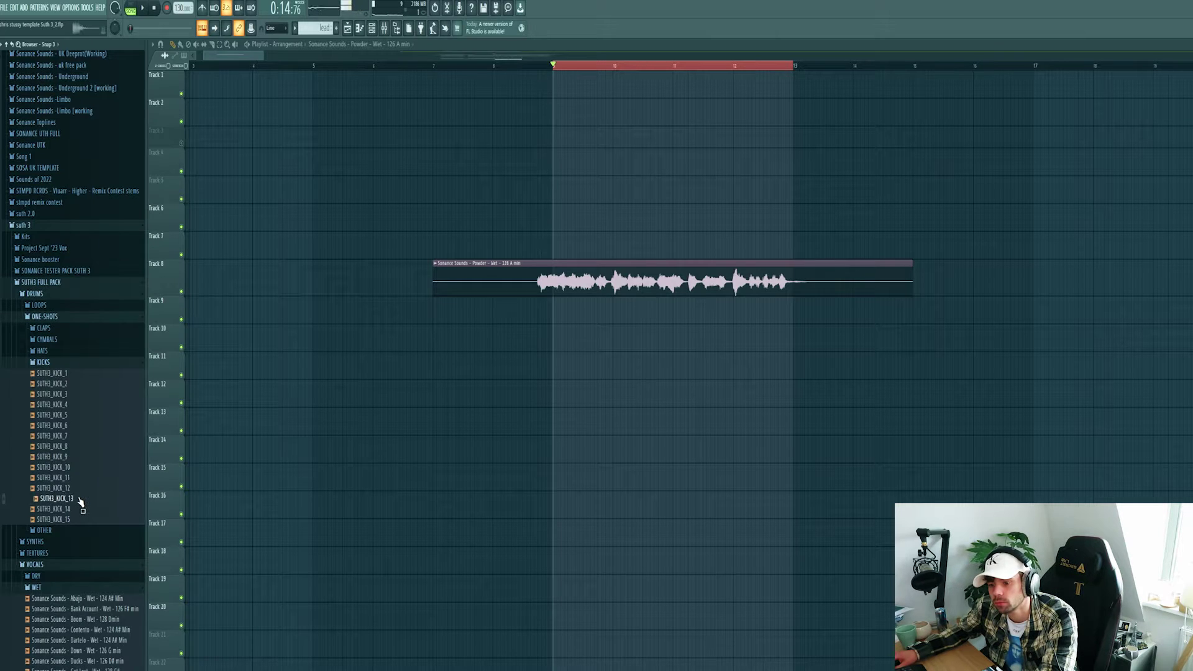
left_click_drag(555, 367, 554, 314)
scroll(639, 407, "up", 3)
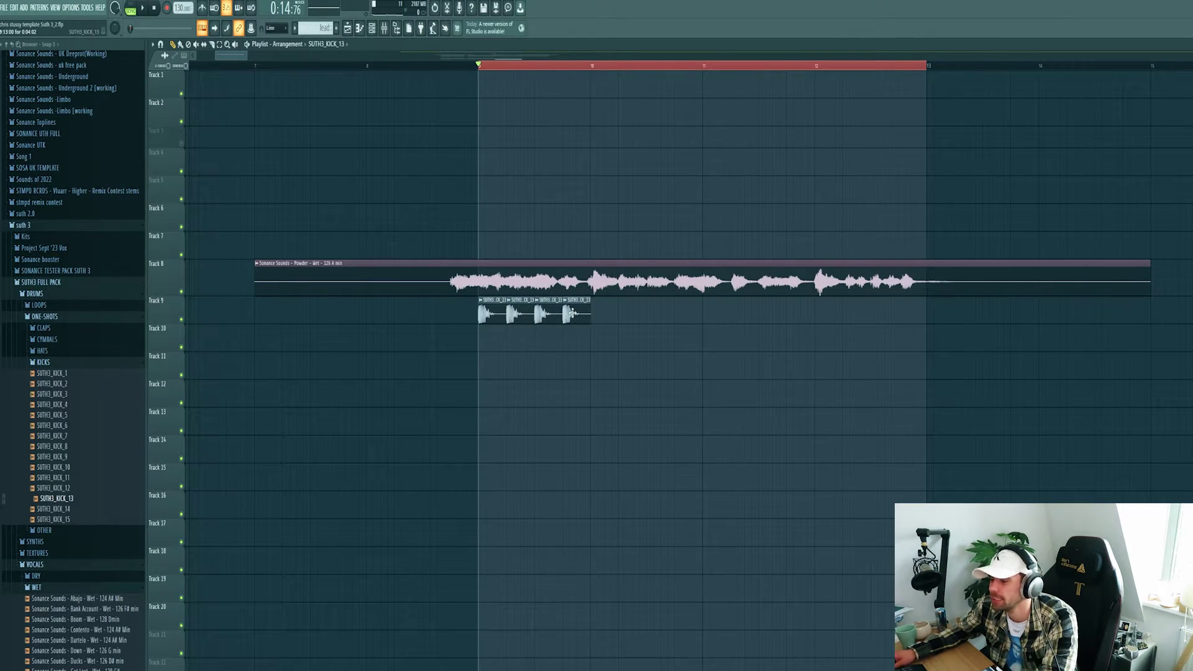
Step: Duplicate the bar of kicks on Track 9 to fill bars 9 to 12, and play them with the vocal
scroll(451, 380, "up", 2)
left_click_drag(458, 349, 628, 323)
key("ctrl+b")
left_click_drag(823, 337, 499, 312)
key("ctrl+b")
key("space")
left_click(812, 381, "ctrl")
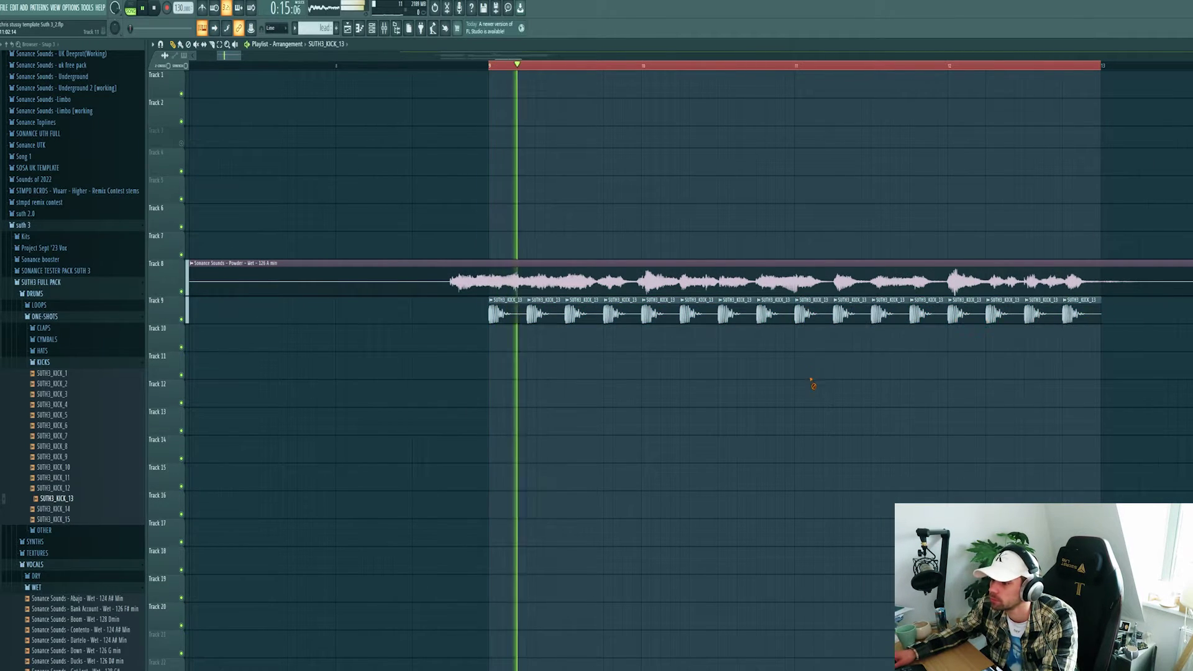
key("space")
key("space")
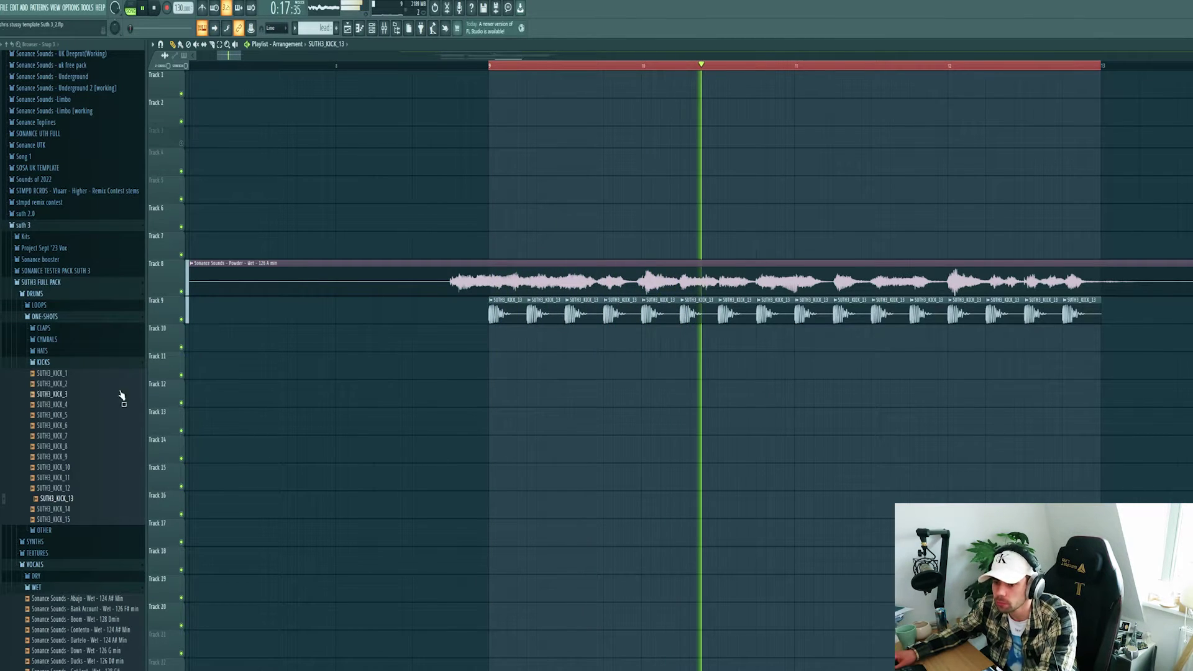
key("space")
Step: Place the SUTH3_CLAP_LOOP_128_10 loop on Track 10 from bar 9 and play it with the kicks
left_click(45, 328)
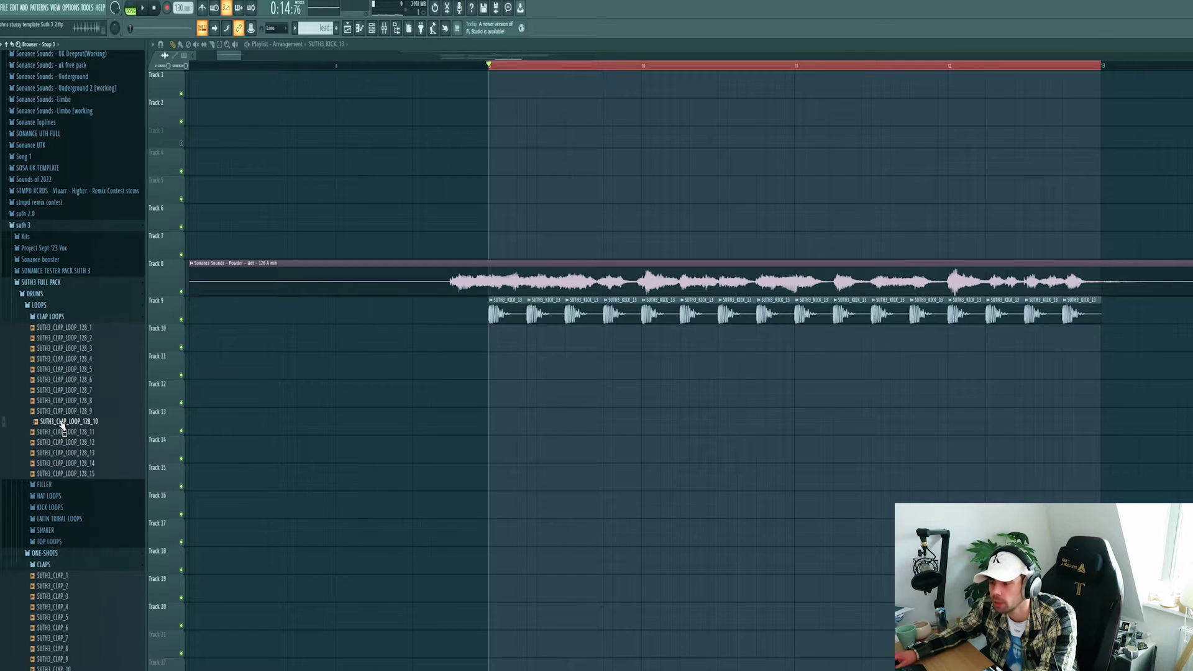
left_click_drag(62, 426, 491, 345)
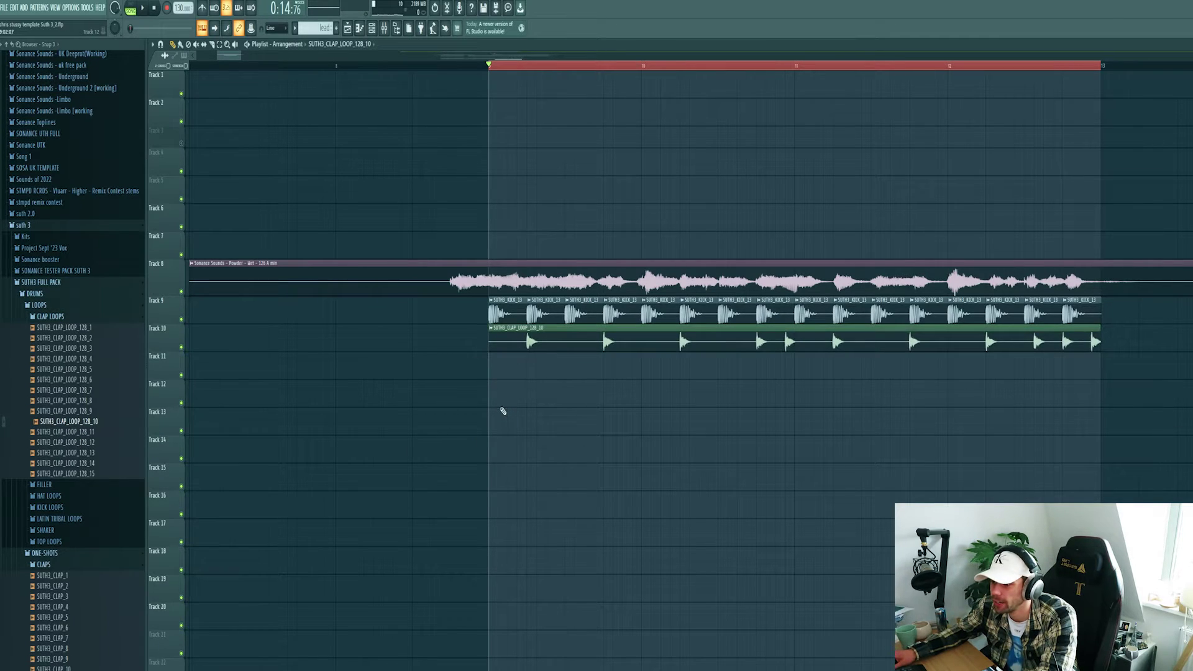
left_click(491, 327)
left_click(511, 348)
key("Escape")
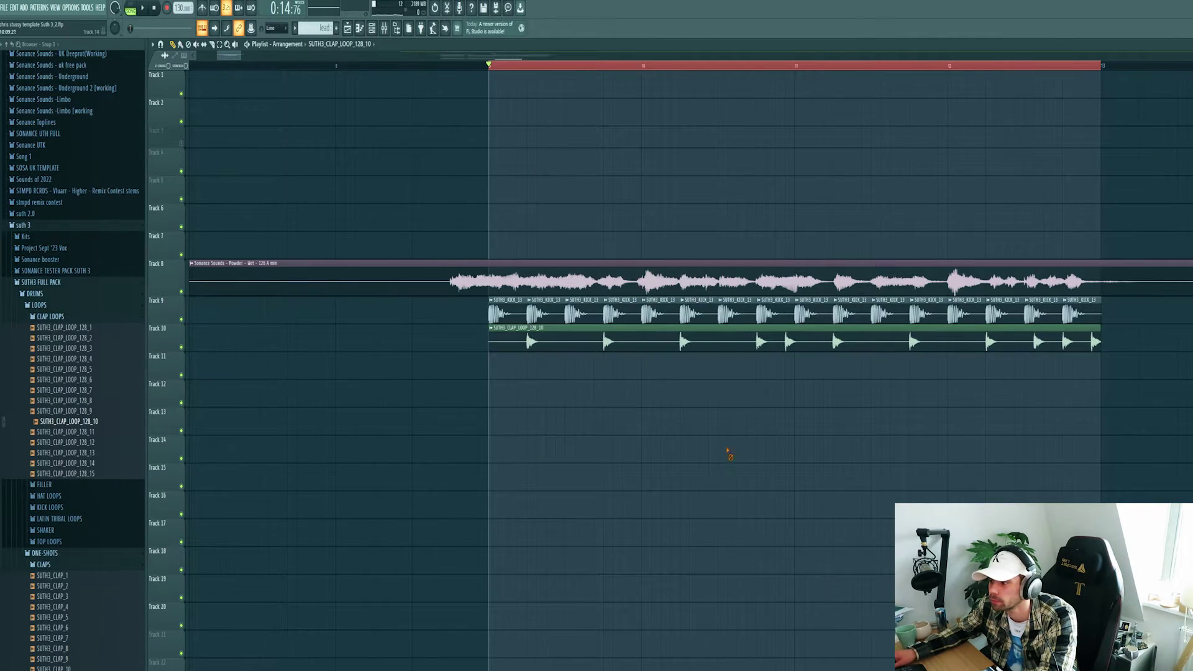
key("space")
key("space")
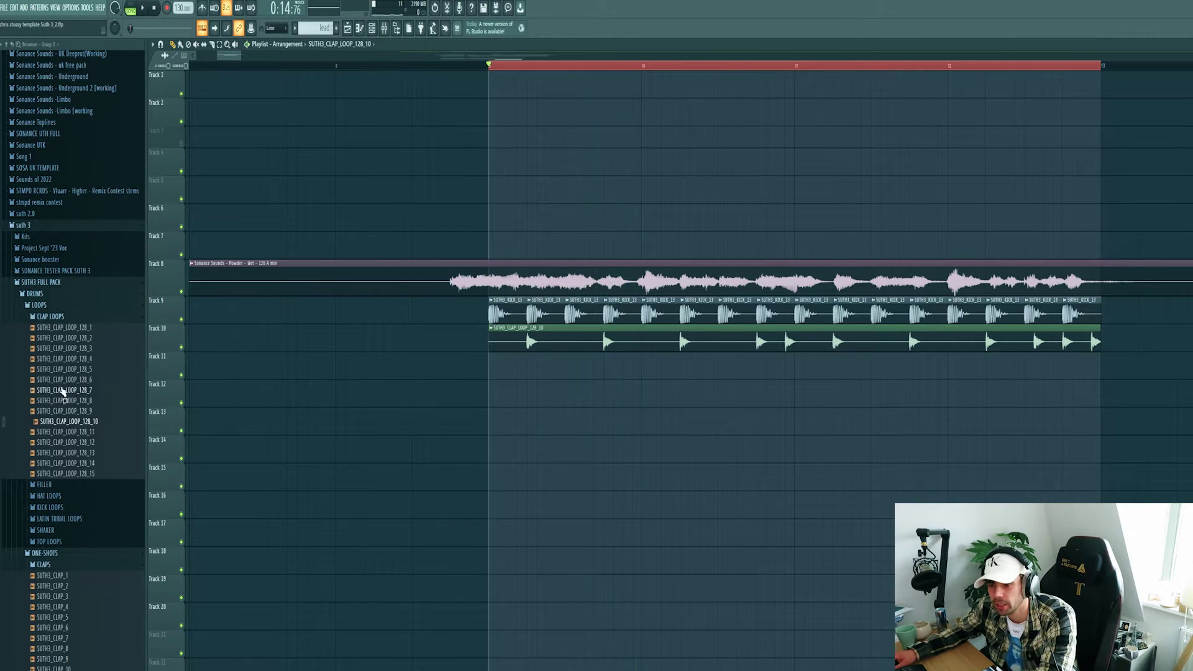
Step: Place four SUTH3_HAT_4 hits on the off-beats of bar 9 on Track 11 and play the groove
left_click(49, 318)
left_click(47, 408)
left_click(61, 485)
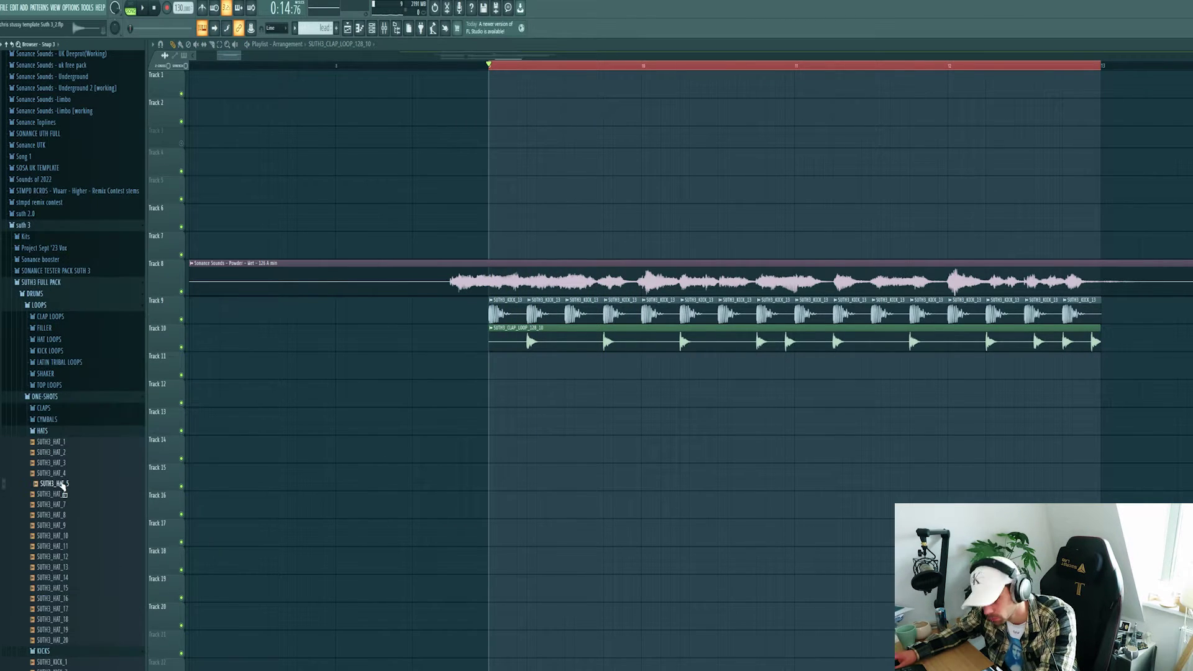
left_click_drag(558, 477, 534, 373)
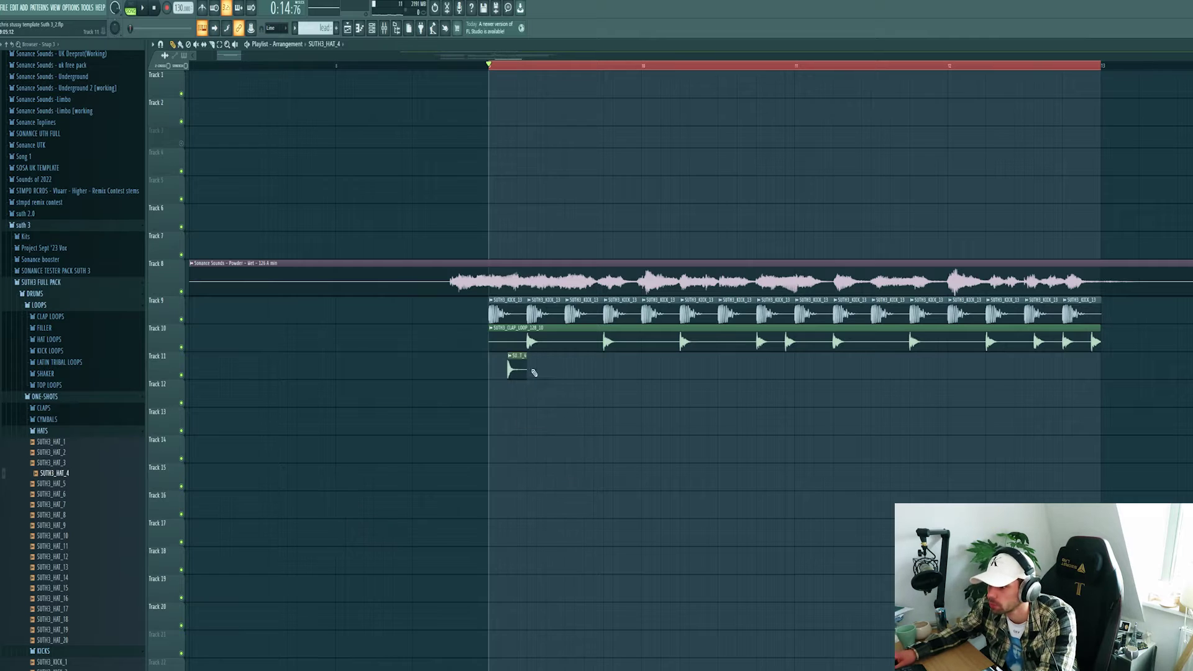
left_click(623, 371)
key("space")
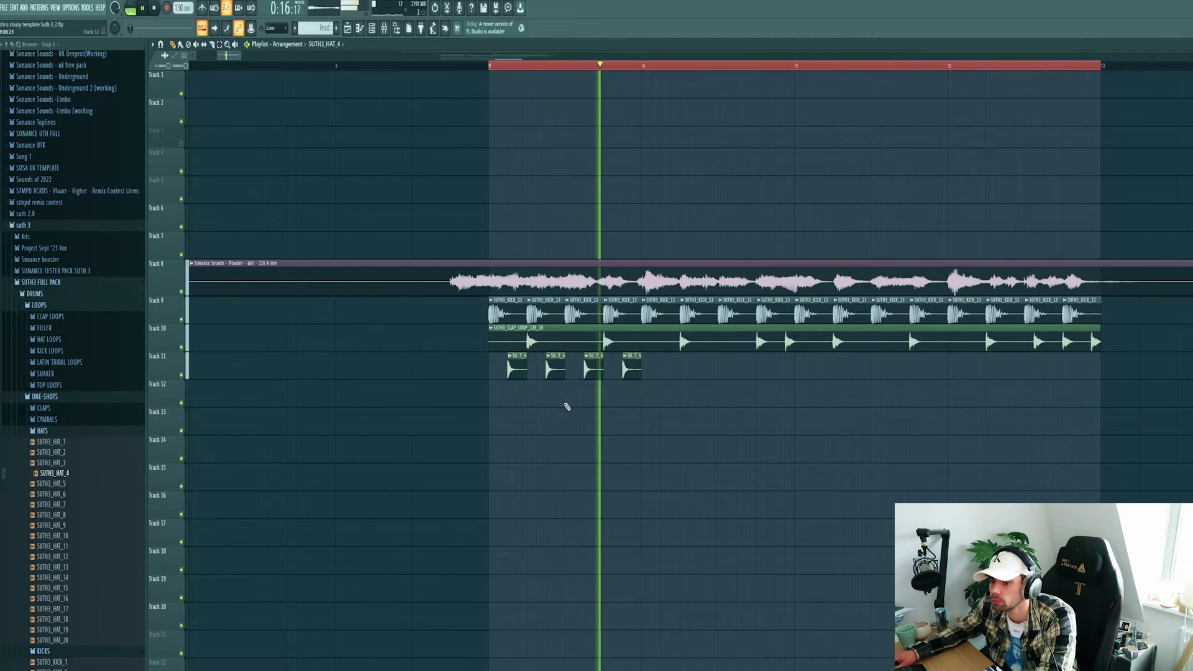
key("space")
Step: Place one SUTH3_HAT_11 hit on Track 12 below the fourth off-beat hat of bar 9 and play it
left_click(63, 546)
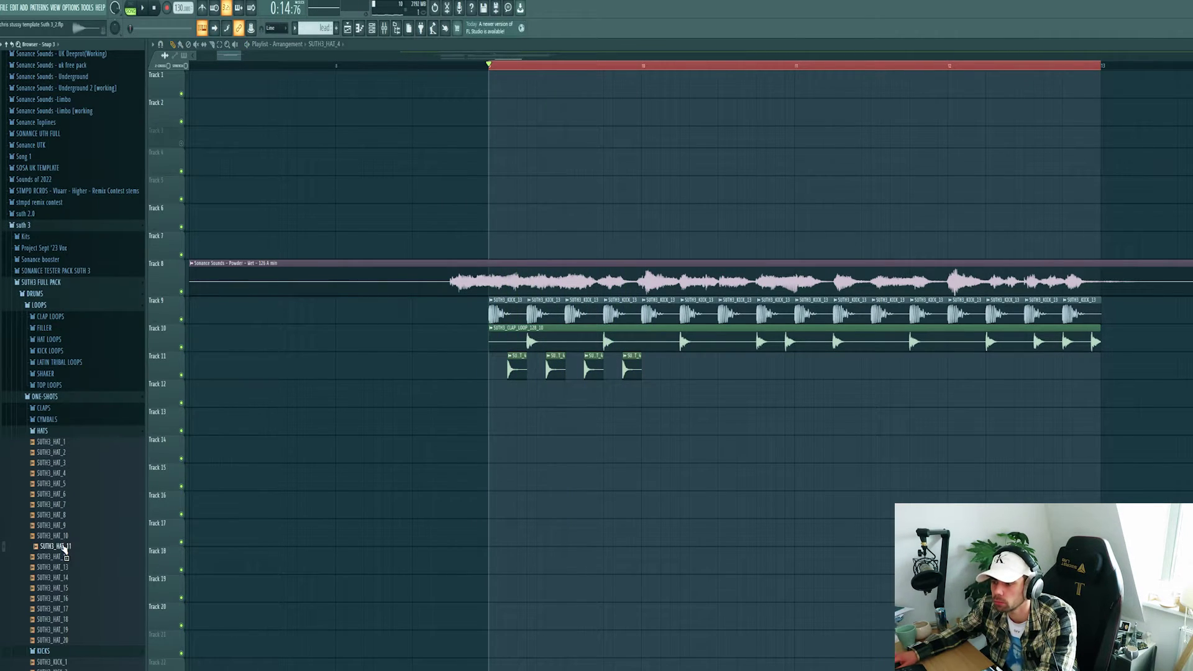
left_click_drag(539, 439, 623, 403)
key("space")
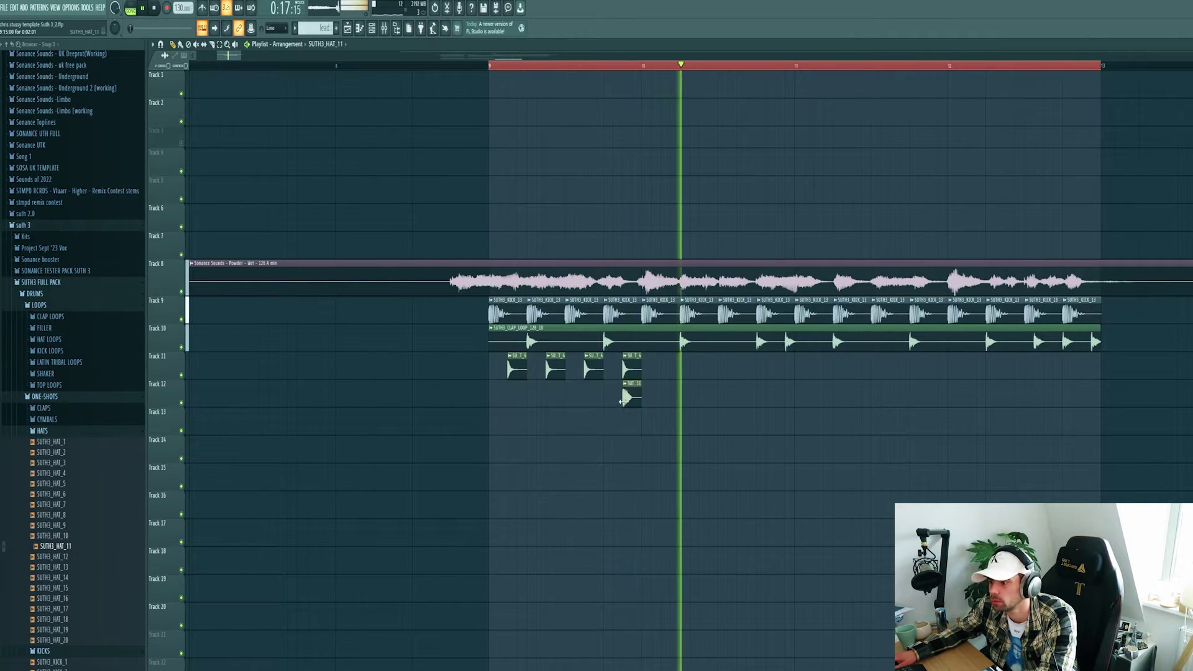
key("space")
Step: Place a syncopated SUTH3_HAT_12 pattern on Track 13, with two hits early in bar 9 and three late in it
left_click(57, 537)
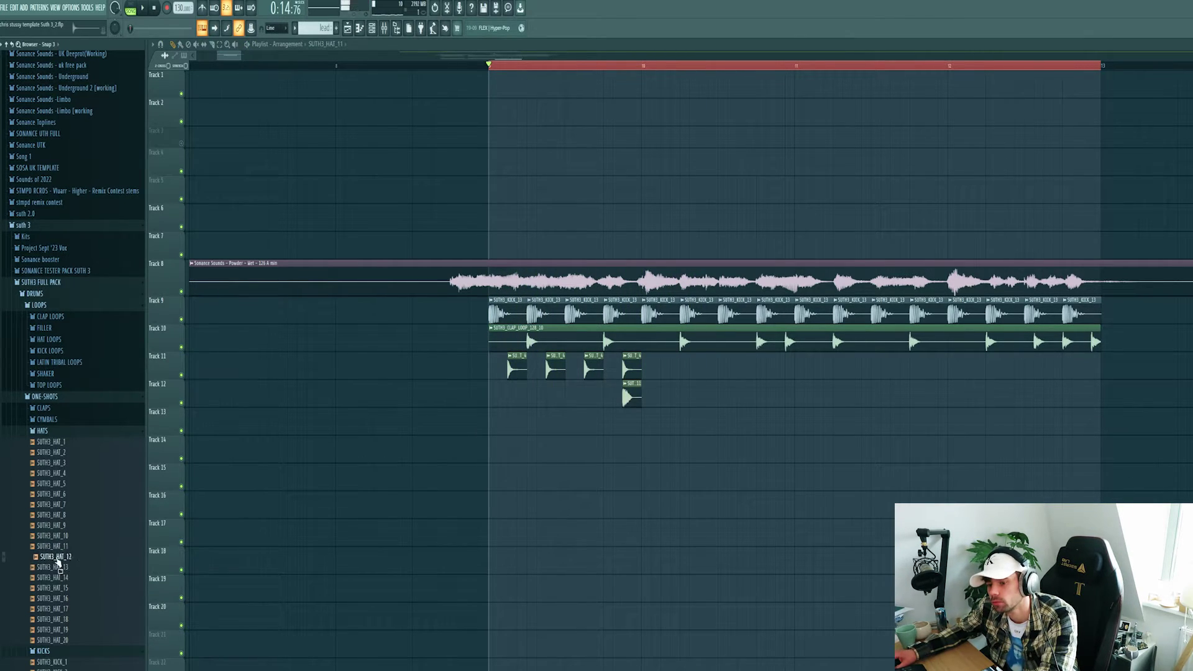
left_click_drag(481, 509, 578, 423)
scroll(526, 485, "up", 3)
scroll(527, 490, "up", 2)
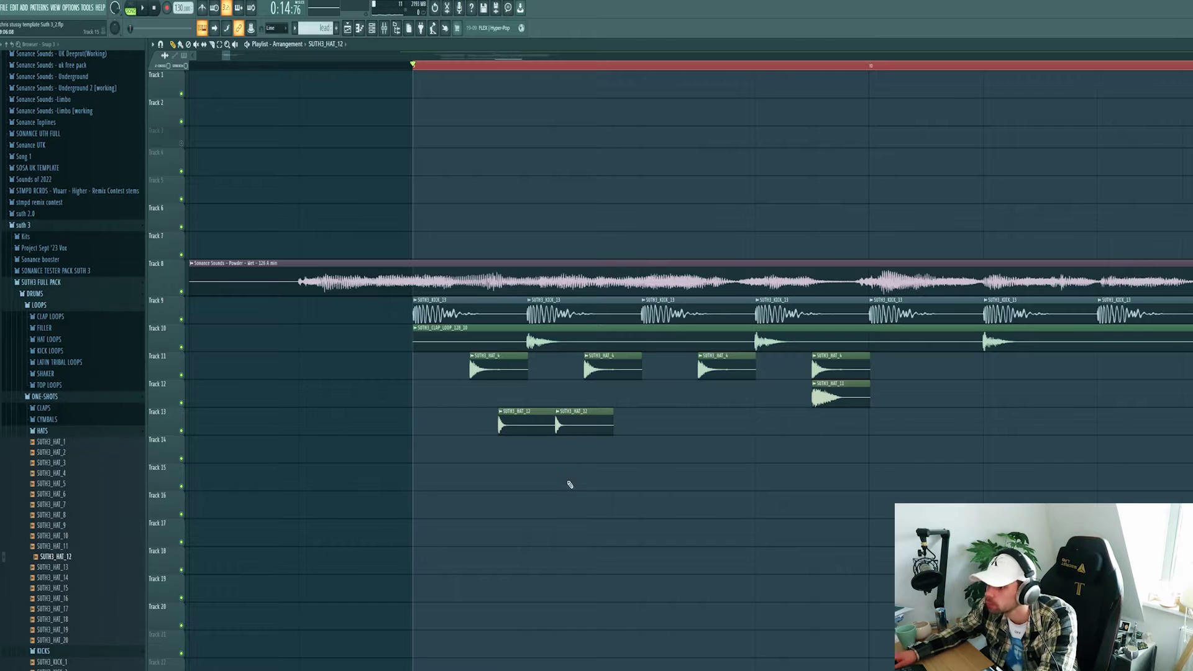
mouse_move(594, 487)
left_mouse_down()
mouse_move(512, 423)
mouse_move(793, 435)
left_mouse_up()
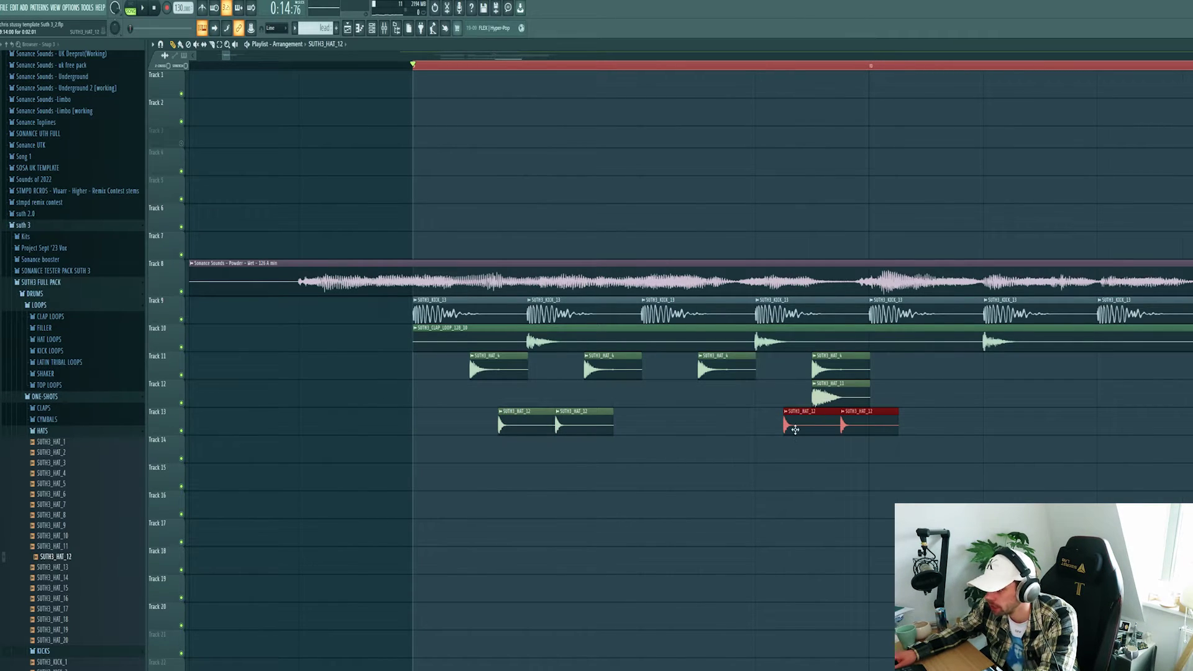
left_click(737, 426)
Step: Duplicate the bar 9 hats on Tracks 11 to 13 into bar 10 and play the result
left_click_drag(890, 490, 521, 423)
scroll(506, 469, "up", 2)
left_click(533, 495, "ctrl")
scroll(533, 496, "down", 3)
key("space")
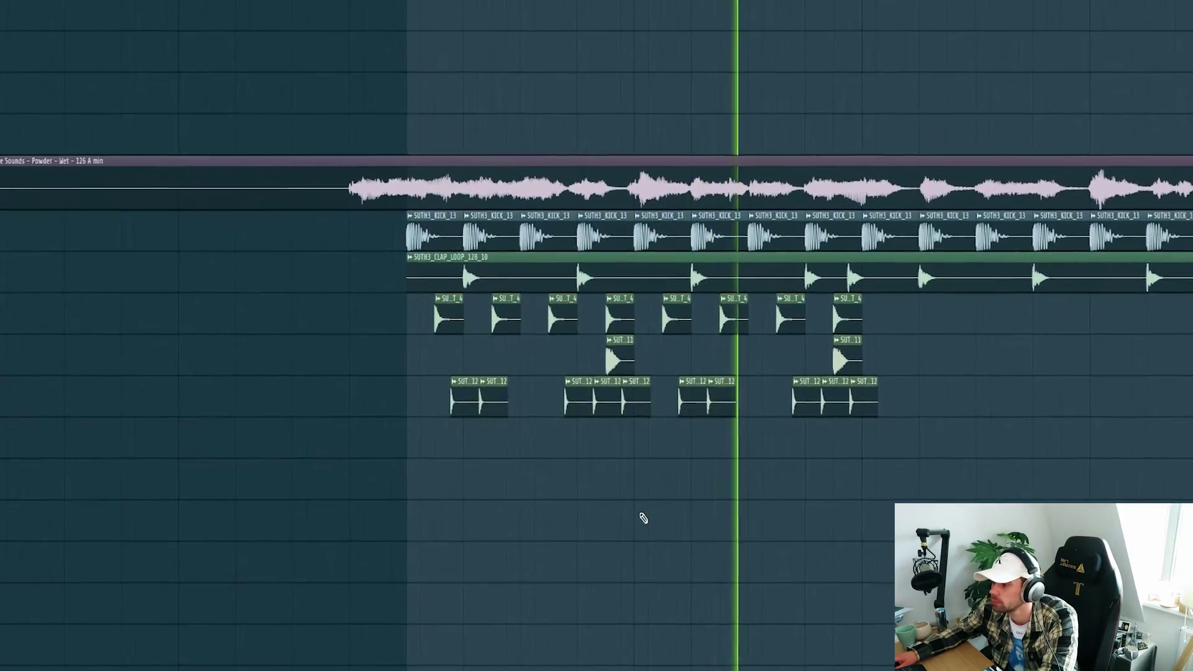
key("space")
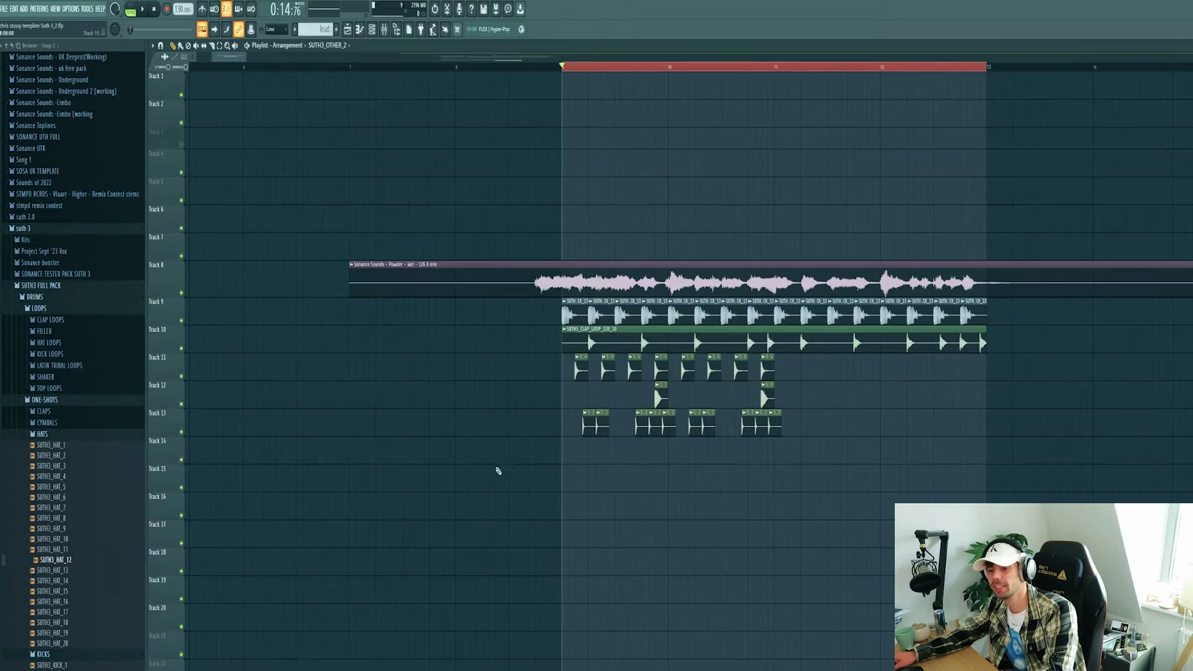
Step: Audition the shaker loops, place SUTH3_SHAKER_LOOP_128_8 on Track 14 from bar 9, and play the drums
left_click(95, 381)
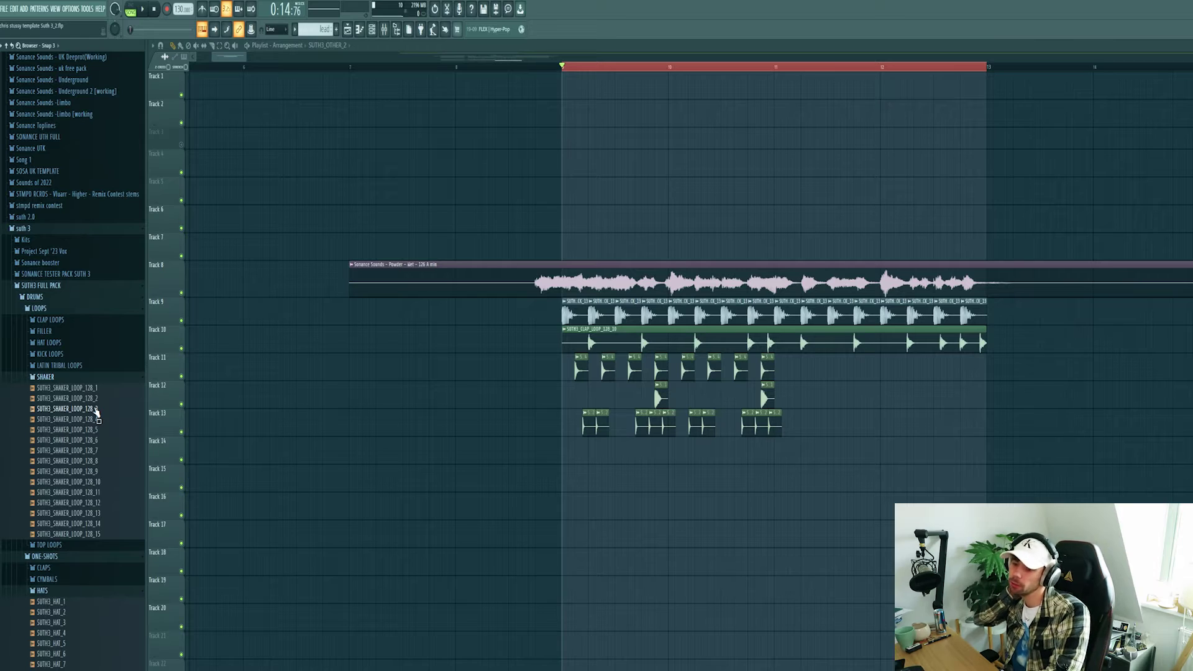
left_click(96, 399)
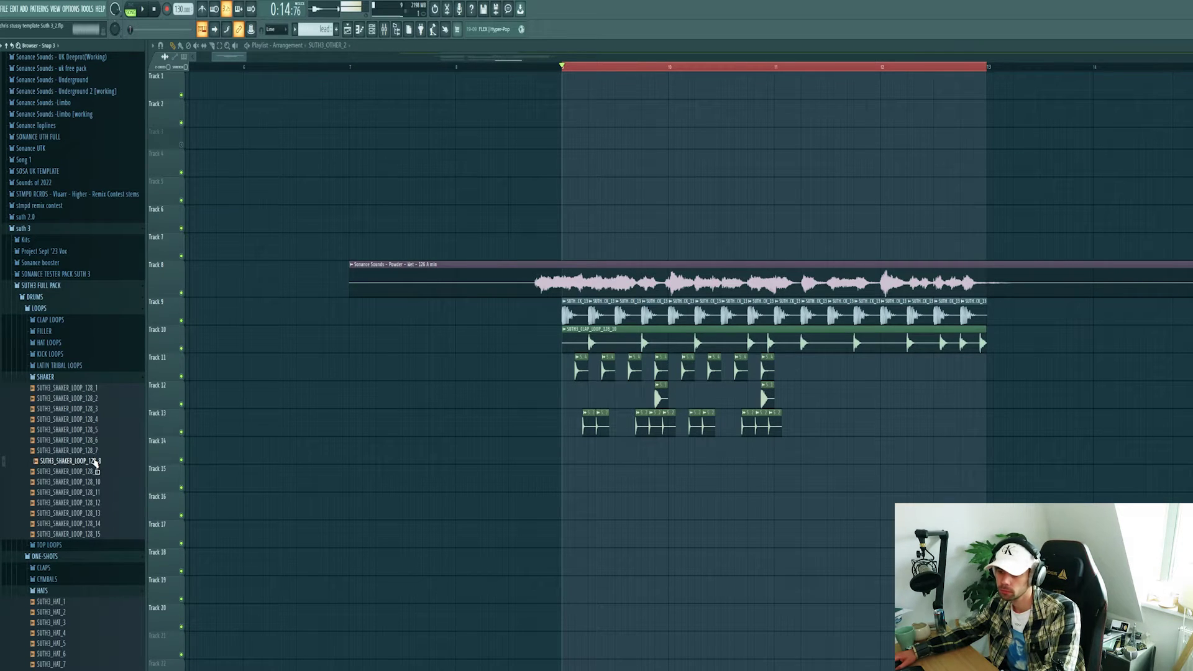
left_click_drag(96, 463, 565, 458)
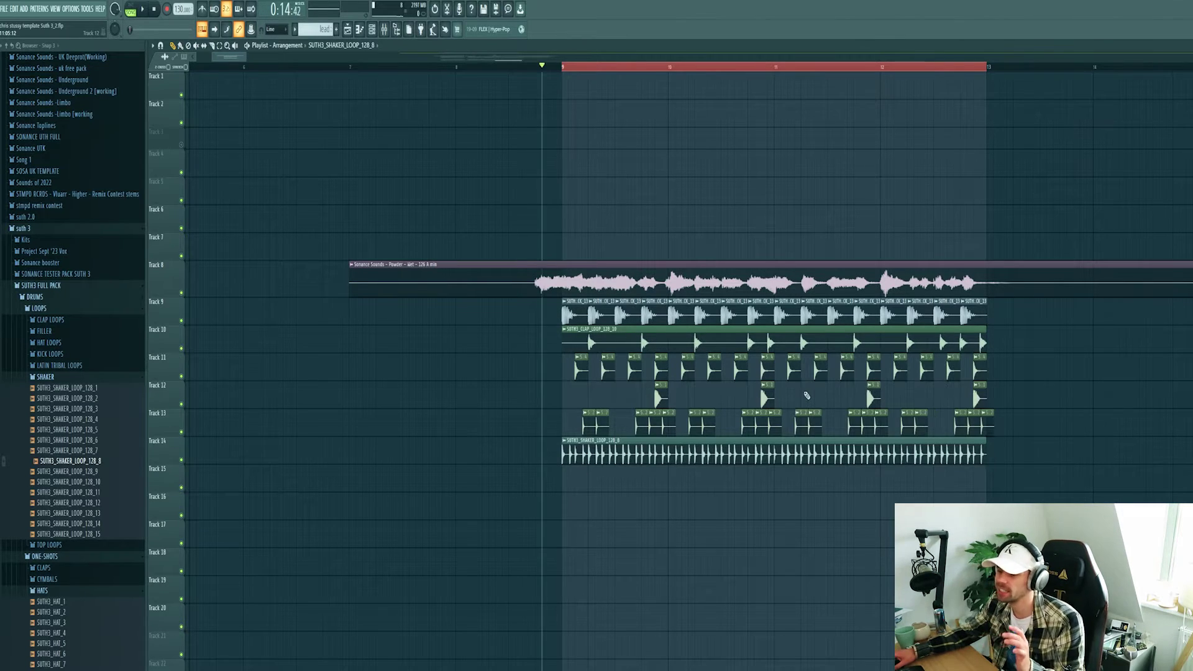
key("space")
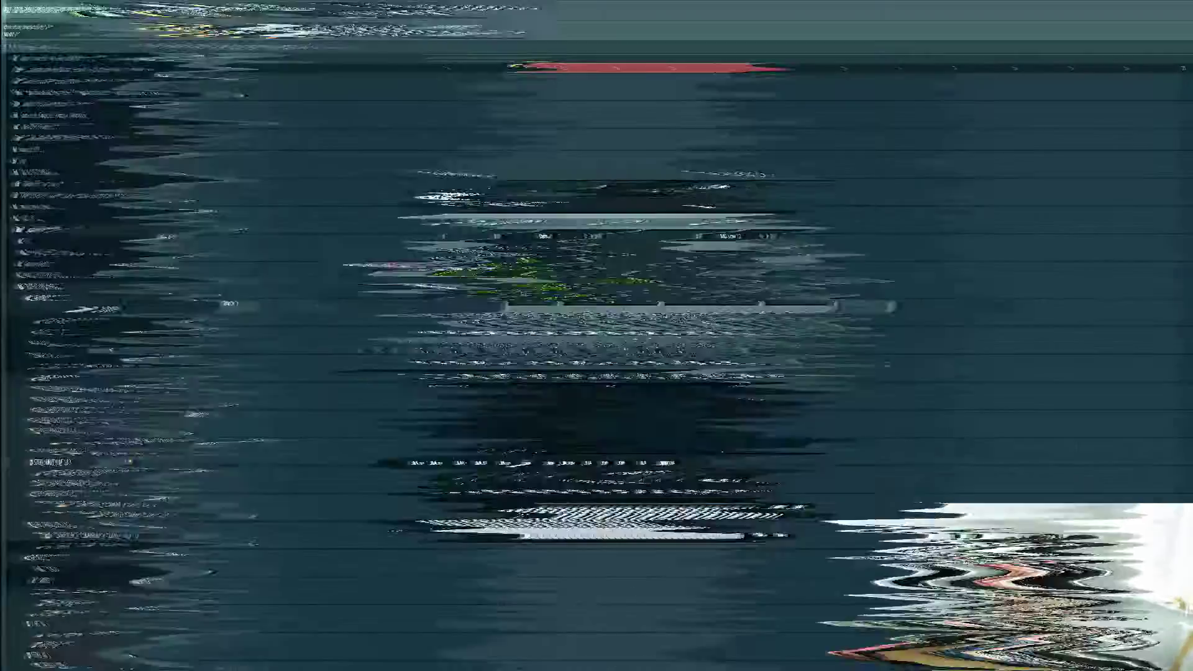
Step: Load a preset from the SUTH 3 folder into Serum and close the synth's window
left_click(635, 191)
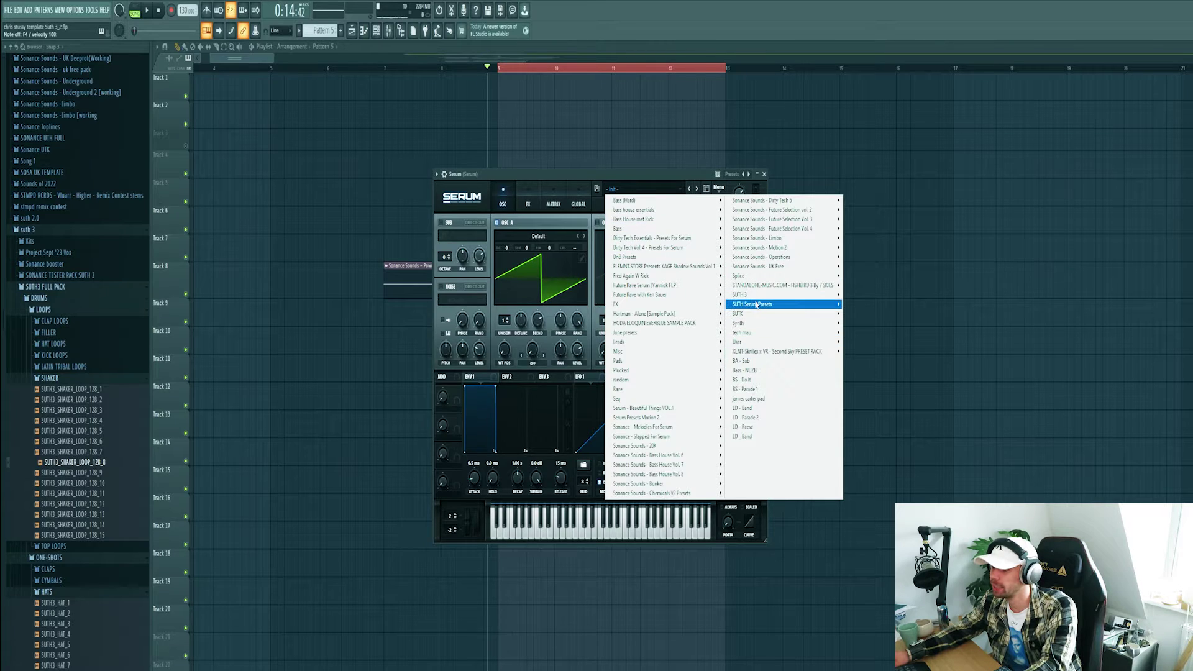
mouse_move(777, 298)
left_click(869, 339)
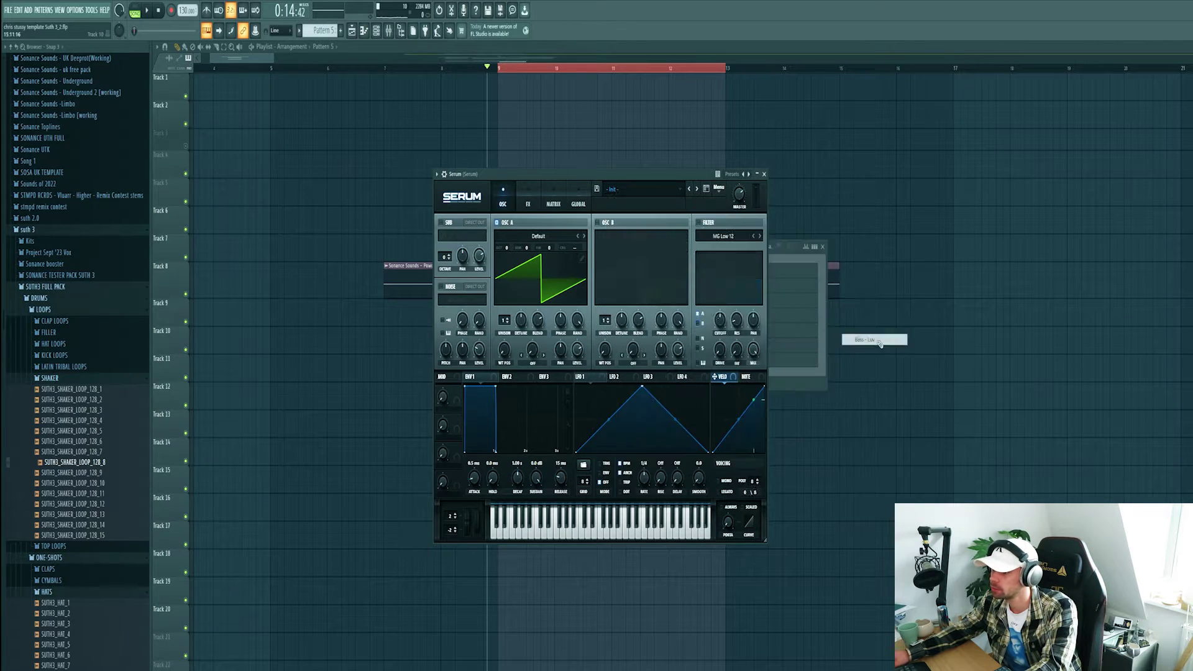
left_click(765, 175)
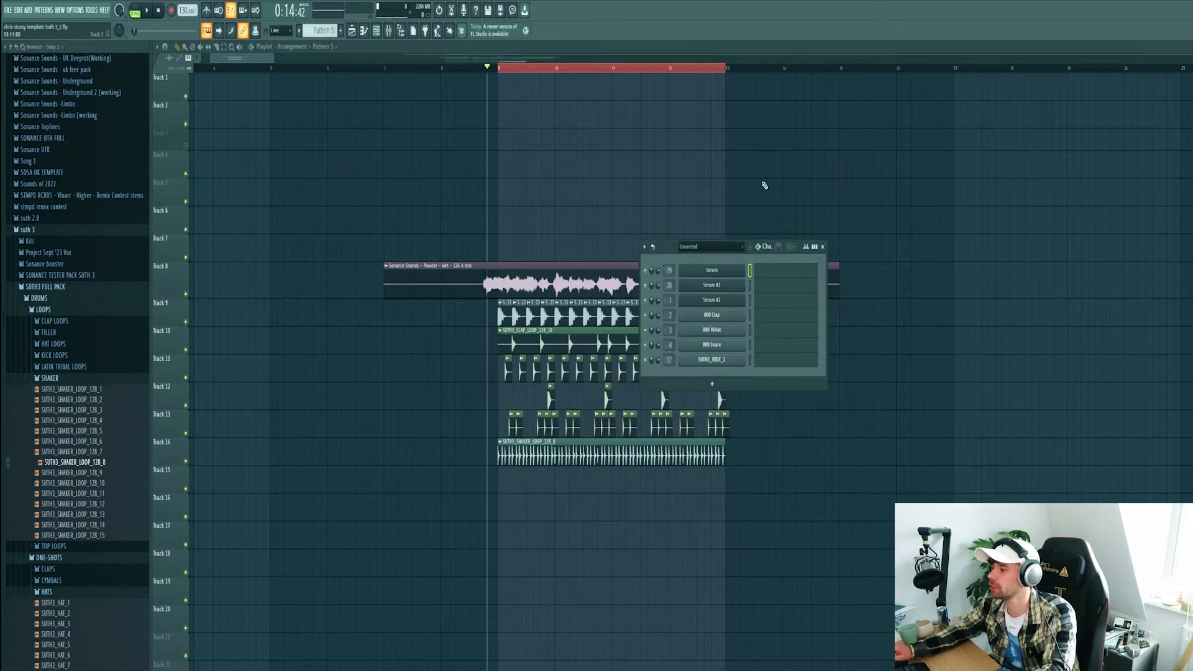
Step: Open the Serum channel's piano roll, put an A4 note at the start of bar 1, and switch playback to pattern mode
right_click(738, 269)
left_click(764, 271)
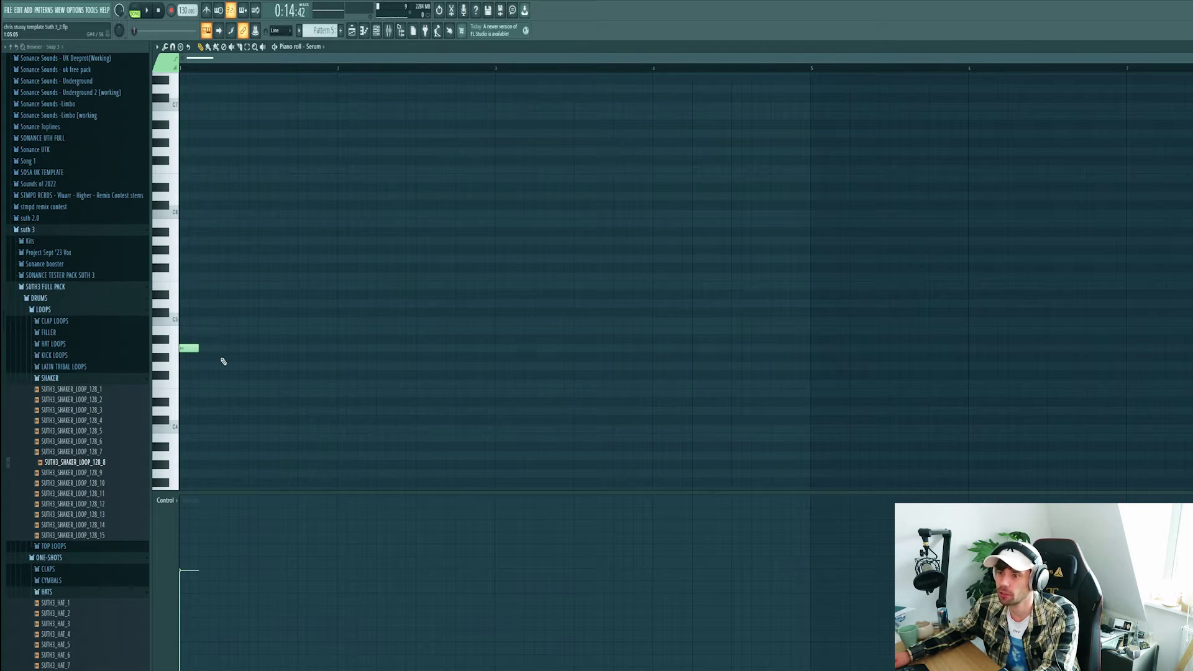
left_click(140, 9)
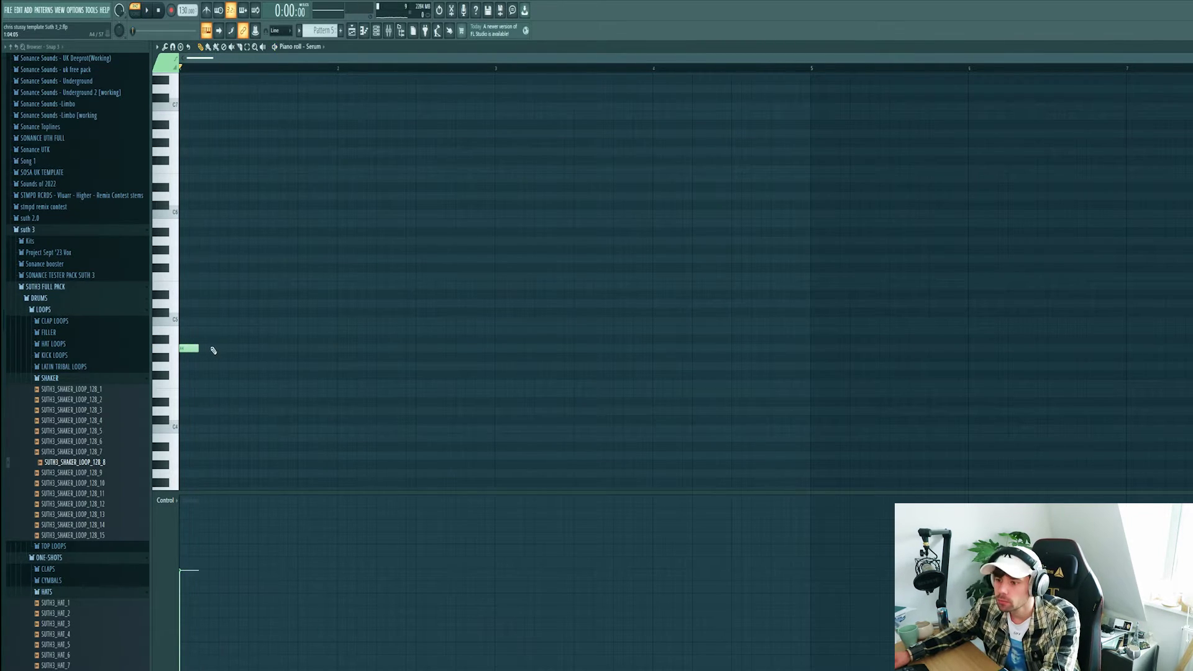
Step: Add two syncopated A5 notes after the opening A4 note and play the pattern
left_click_drag(266, 359, 225, 341)
key("ctrl+Up")
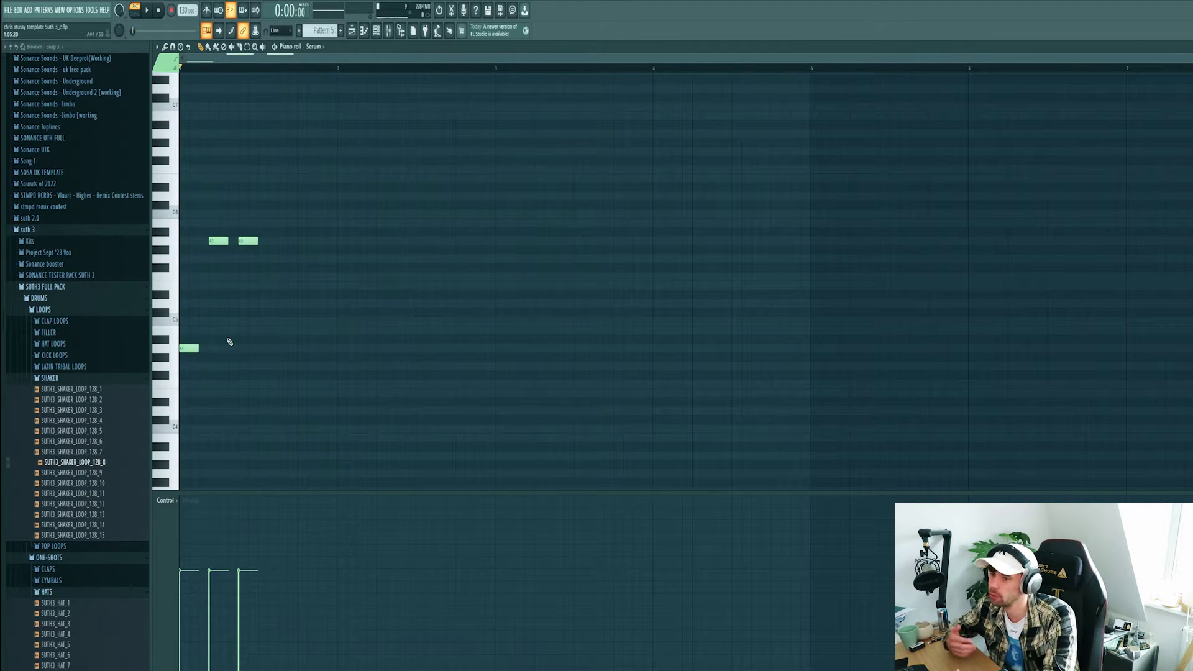
key("space")
key("space")
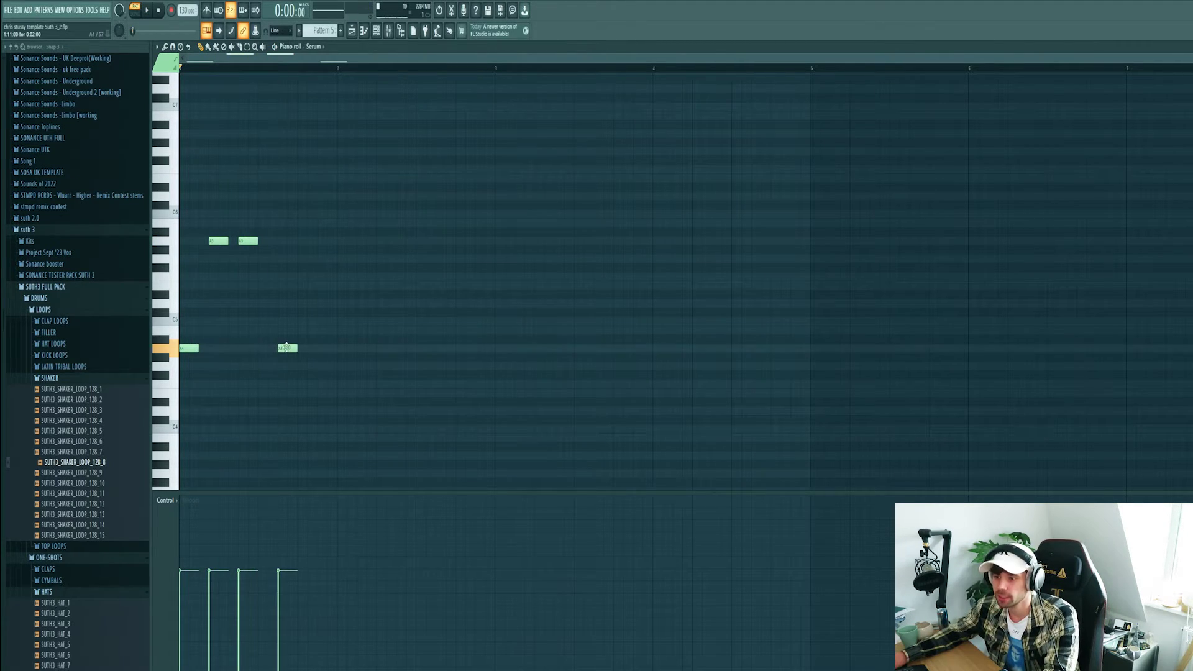
Step: Continue the Serum line with G4, two G5 notes, C6, and a C5 at the start of bar 2, and play it
left_click_drag(284, 348, 274, 367)
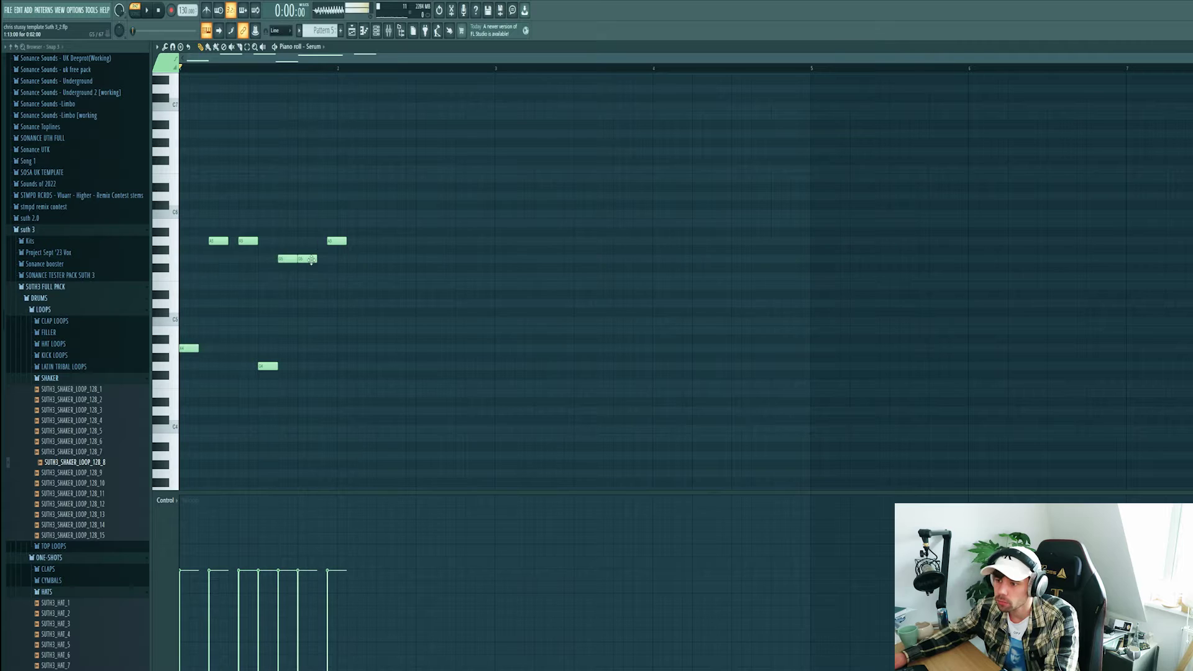
key("space")
left_click_drag(338, 242, 339, 193)
key("space")
left_click_drag(344, 262, 349, 325)
key("space")
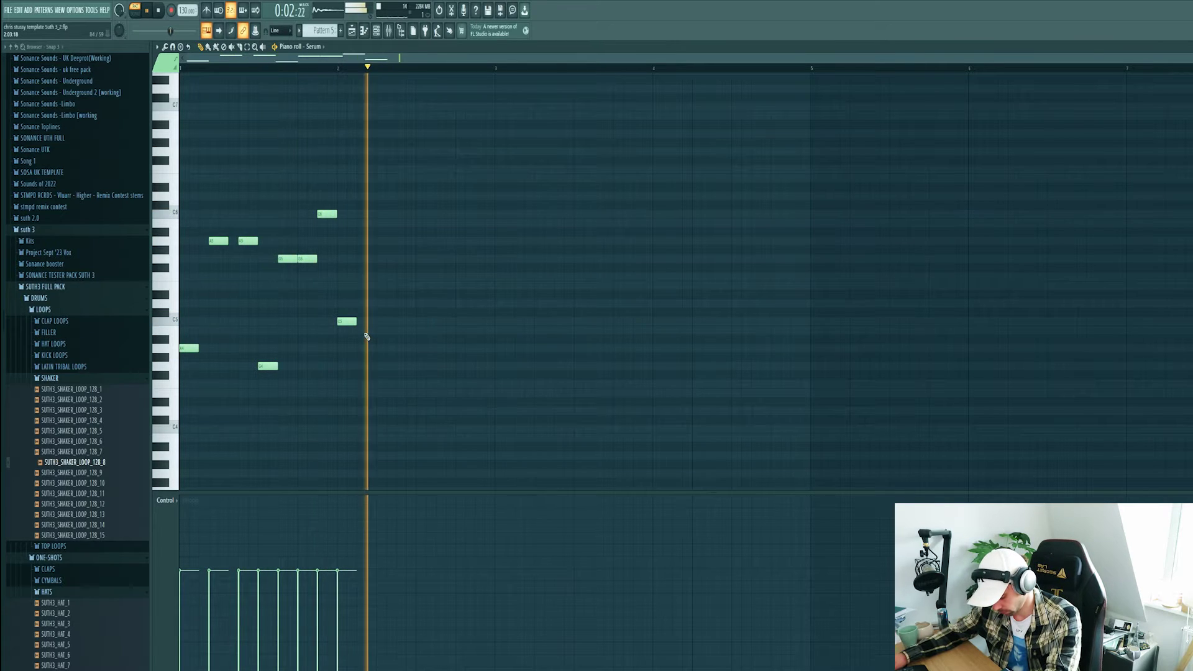
Step: Add C6, E5 and A5 notes through bar 2 of the Serum line and play it
key("space")
left_click(369, 214)
key("space")
left_click(401, 296)
mouse_move(401, 298)
left_mouse_down()
mouse_move(404, 322)
mouse_move(407, 278)
mouse_move(404, 292)
left_mouse_up()
key("space")
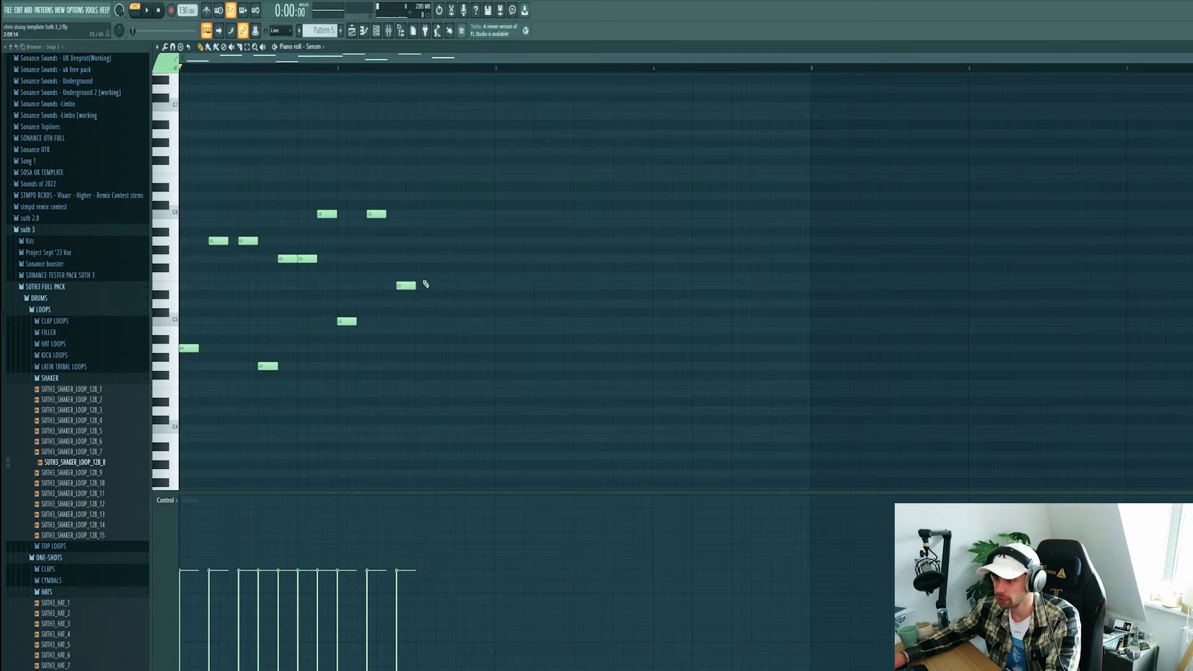
key("space")
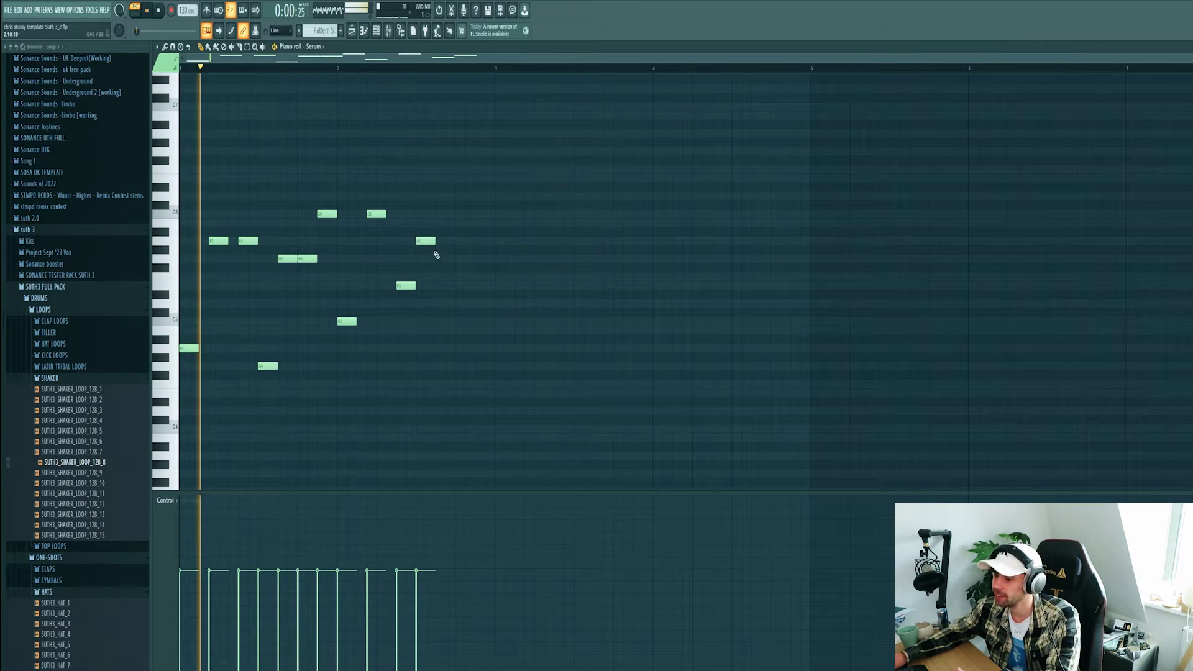
Step: Finish bar 2 with two adjacent G5 notes and a closing A4, and duplicate the two-bar phrase into bars 3 and 4
left_click(446, 259)
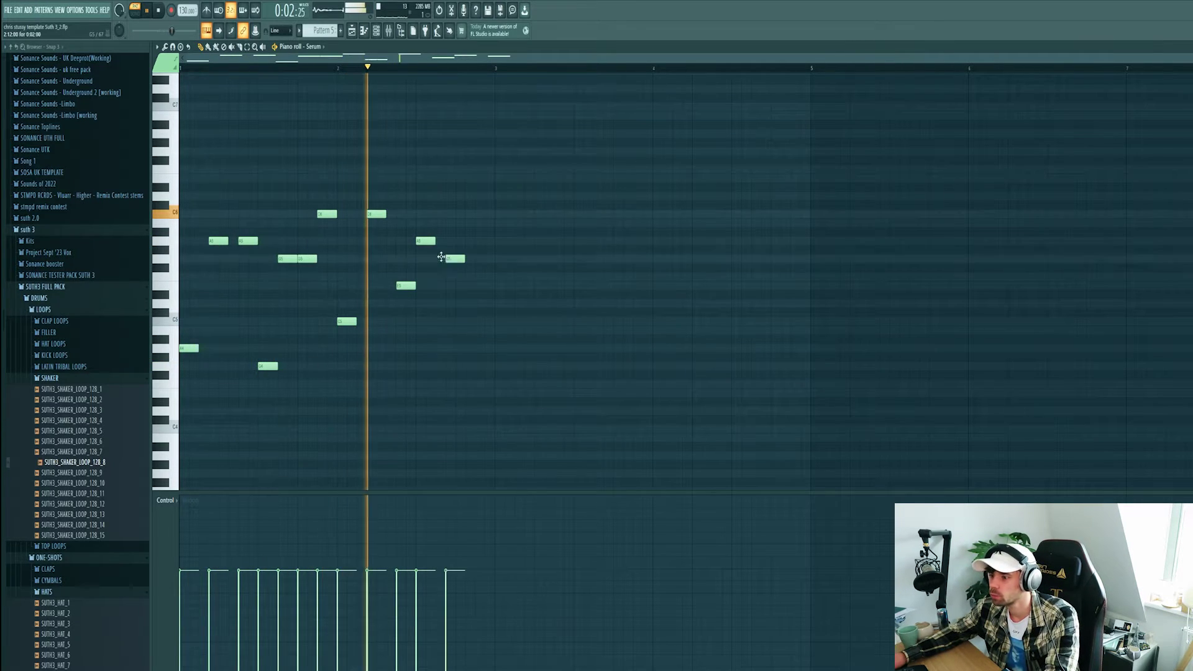
left_click_drag(485, 284, 484, 350)
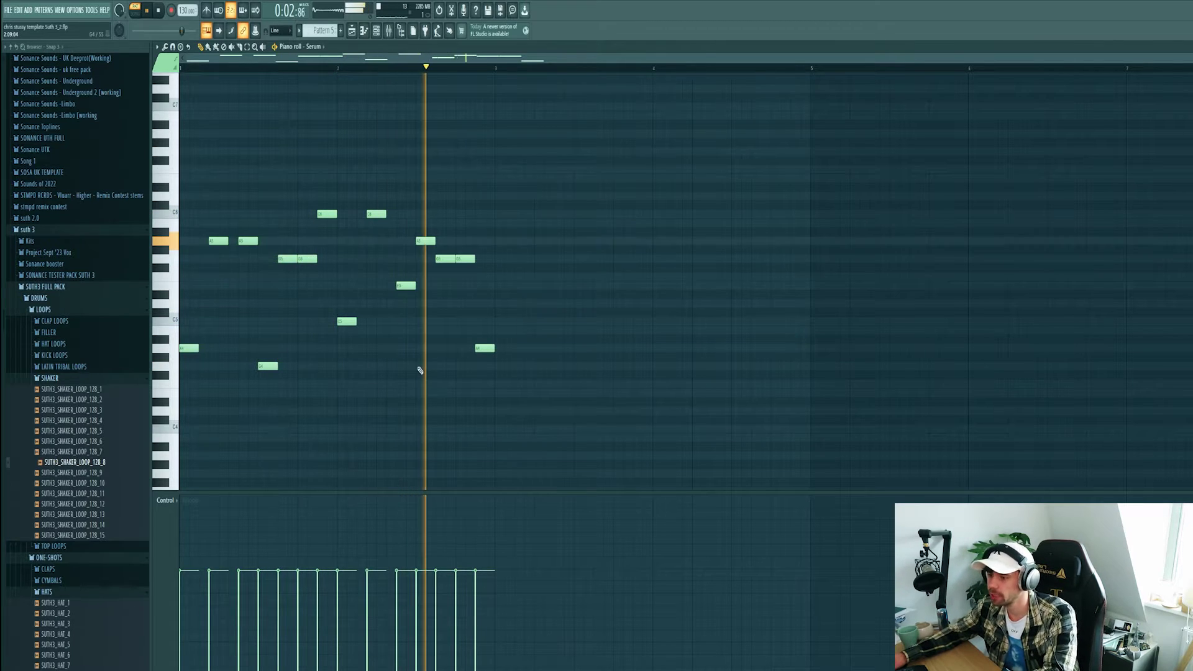
key("ctrl+b")
key("ctrl+d")
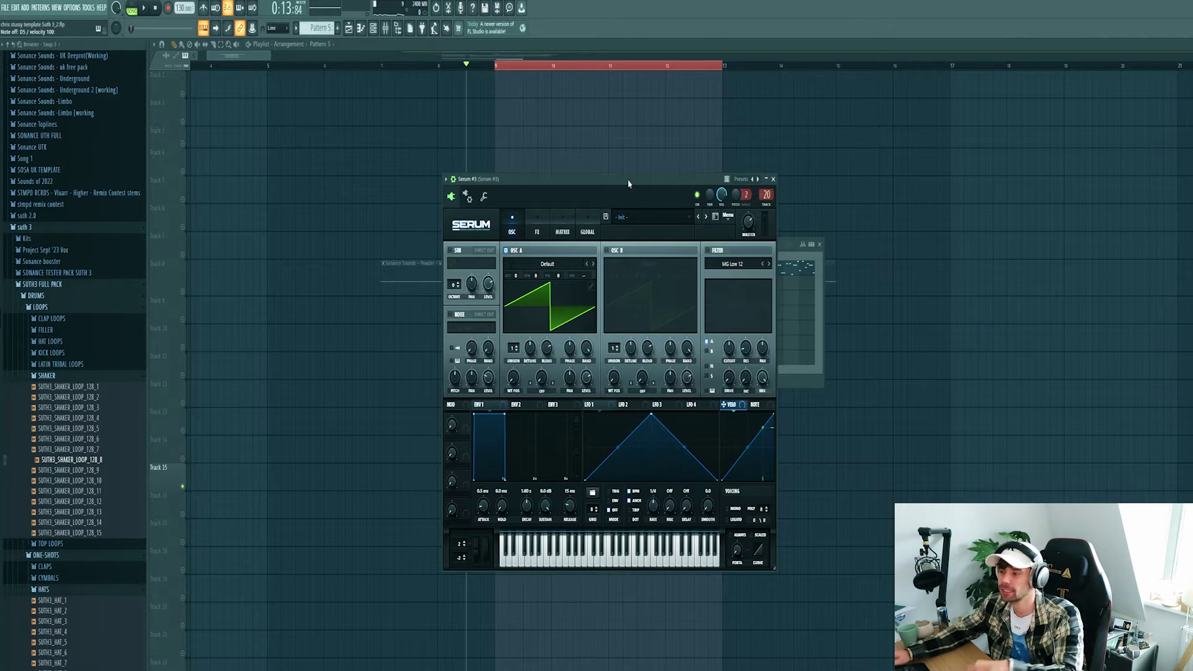
Step: Load a Lead preset from the SUTH 3 folder into Serum #3 and close its window
left_click(622, 217)
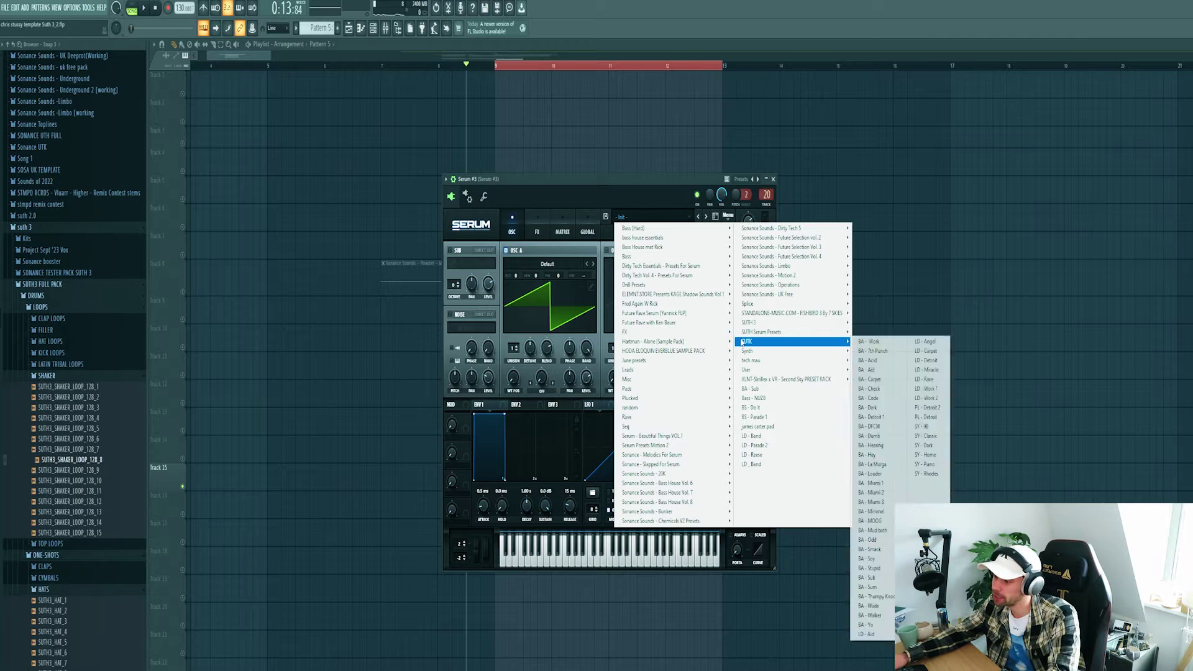
mouse_move(756, 323)
left_click(880, 466)
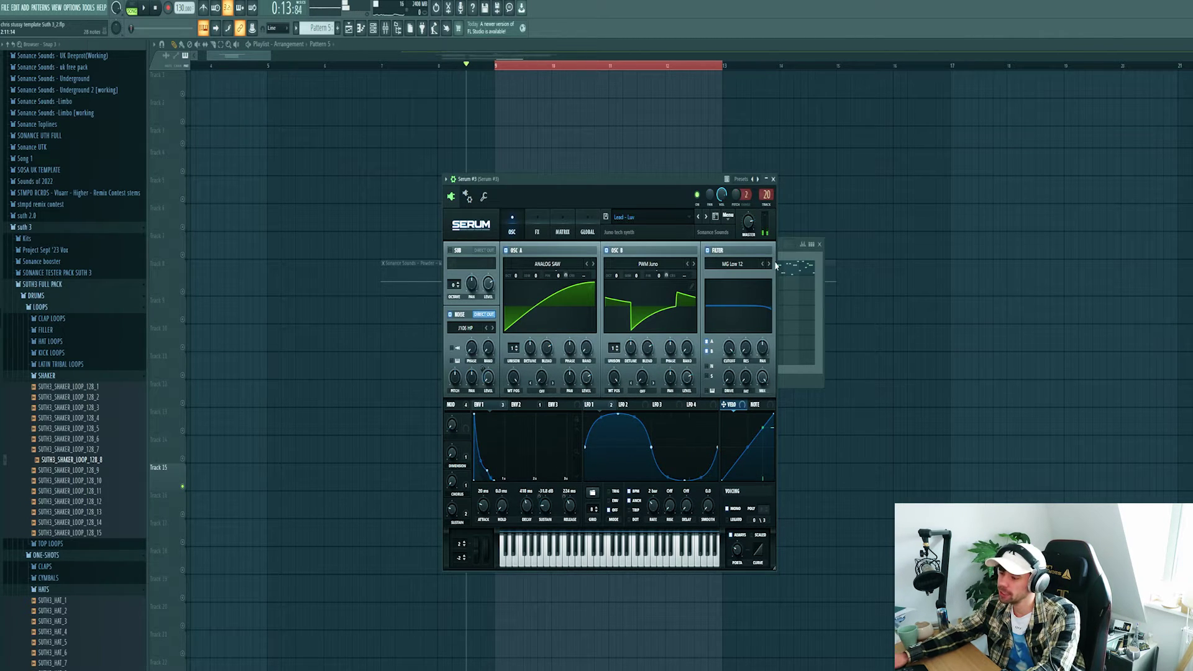
left_click(773, 180)
Step: In the Serum #3 piano roll, draw a half-bar A5 at the start of bar 1, add short C6 and E6 notes, and play it
left_click_drag(195, 240, 241, 239)
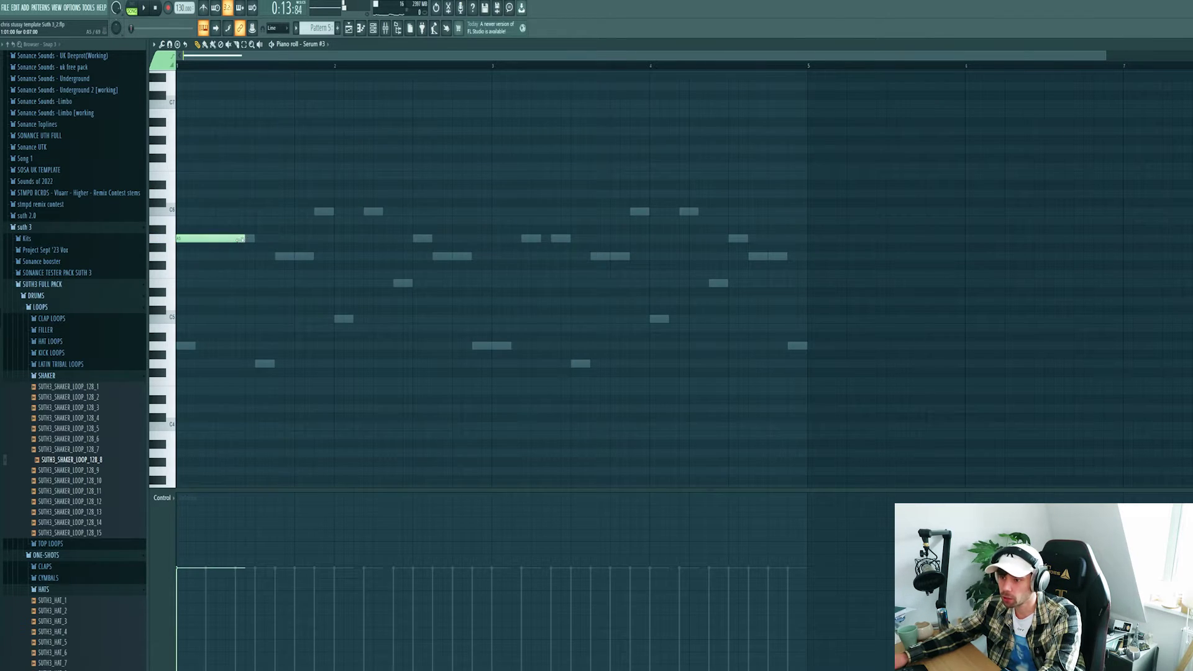
key("space")
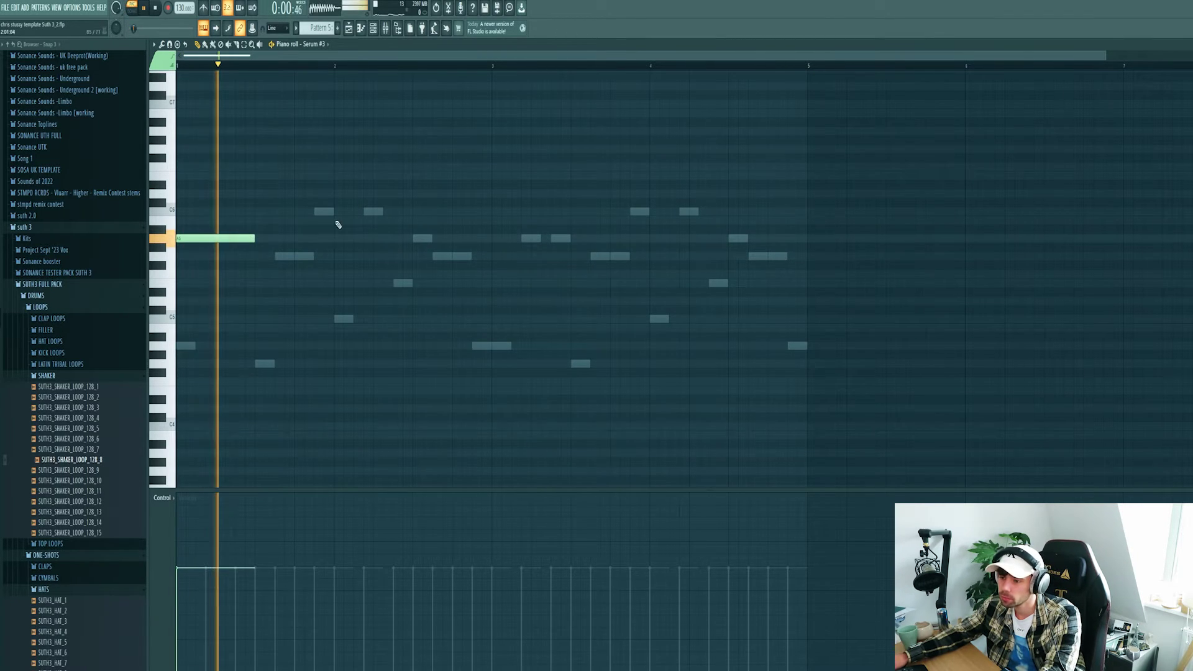
key("space")
left_click(286, 221)
mouse_move(295, 230)
left_mouse_down()
mouse_move(306, 230)
mouse_move(291, 212)
left_mouse_up()
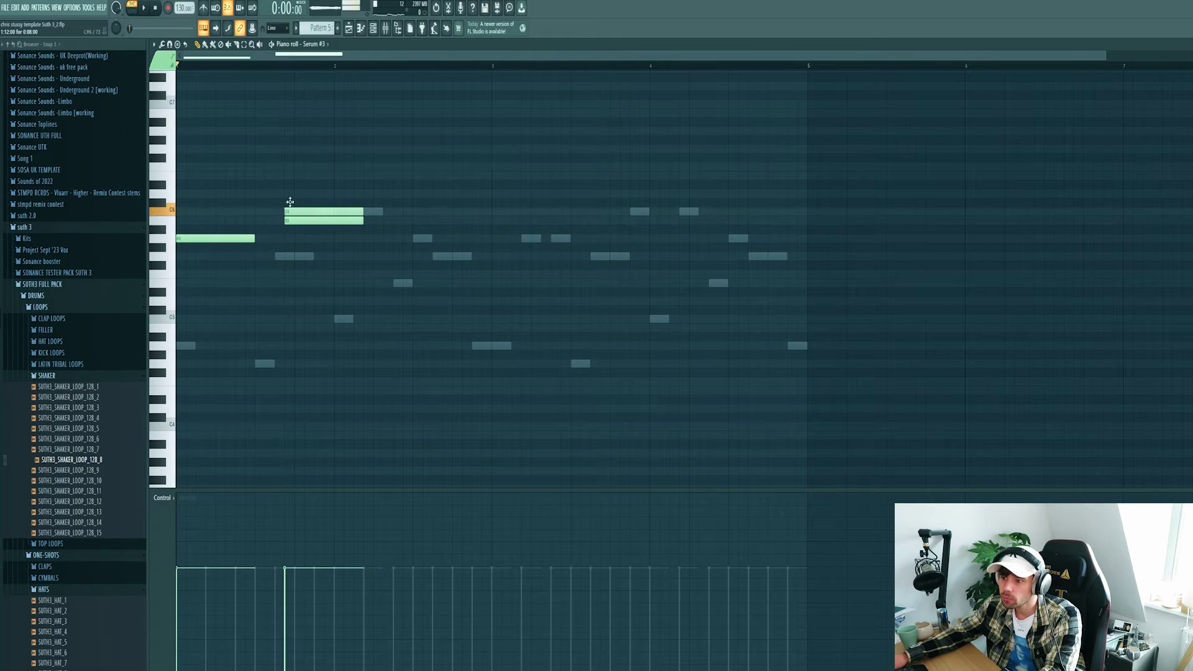
right_click(297, 222)
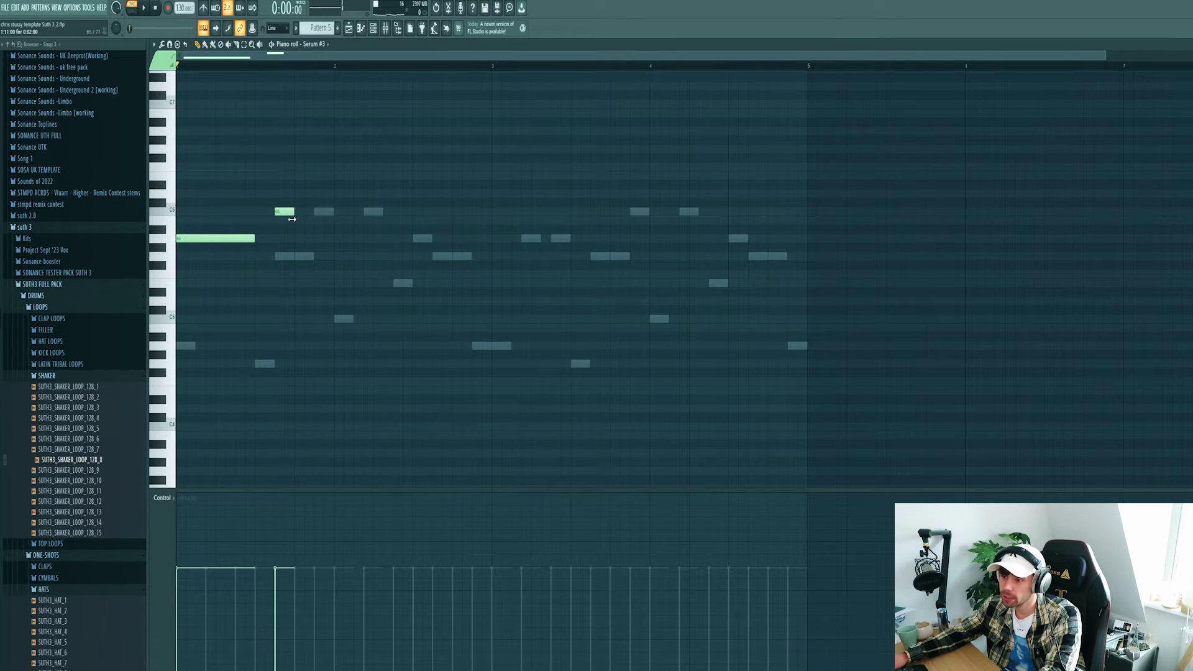
left_click(299, 167)
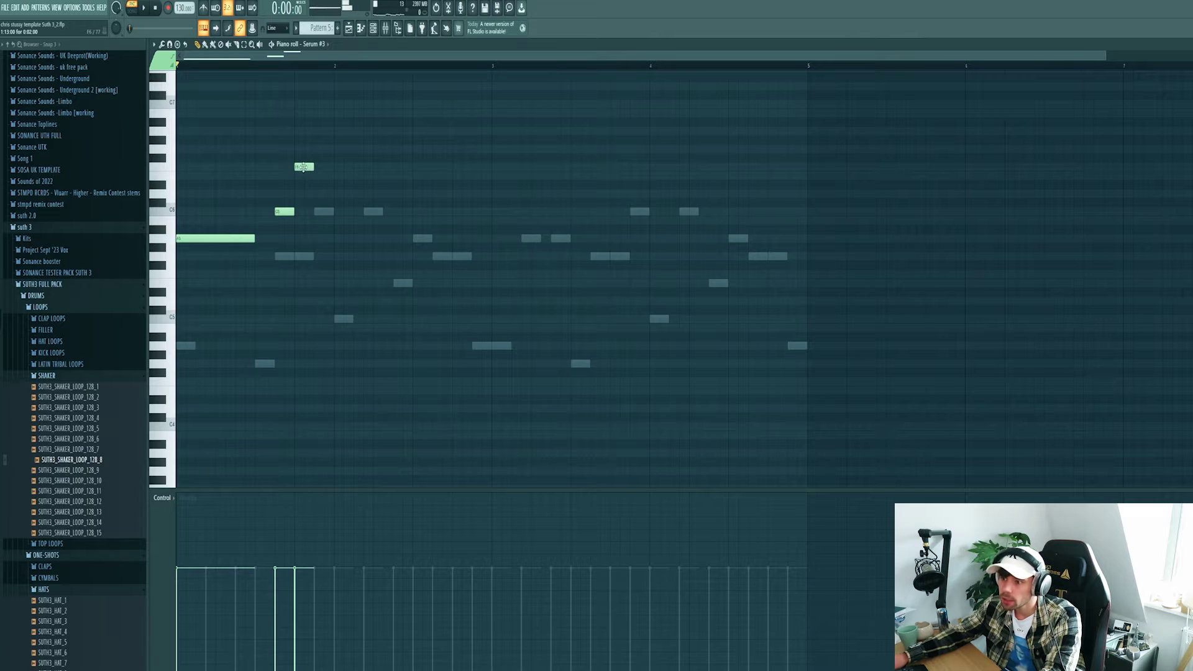
key("space")
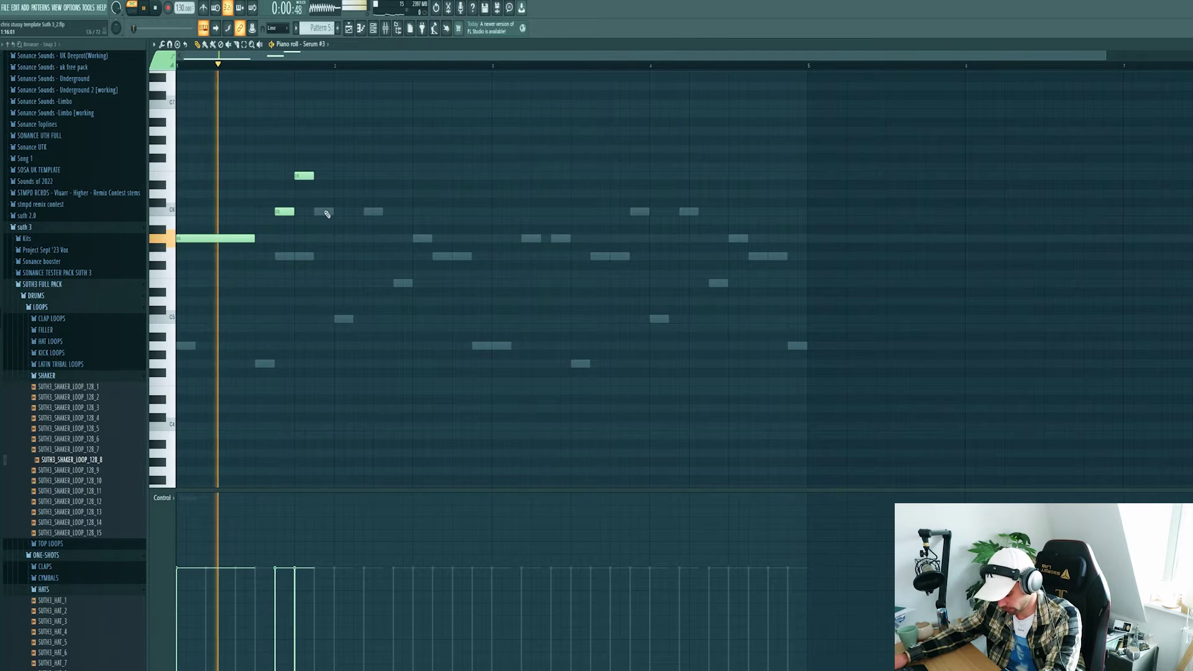
Step: Continue the lead with a longer D6, short C6 and E6 notes late in bar 2, and a held G6 reaching into bar 3
left_click(328, 194)
left_click_drag(329, 198, 373, 194)
key("space")
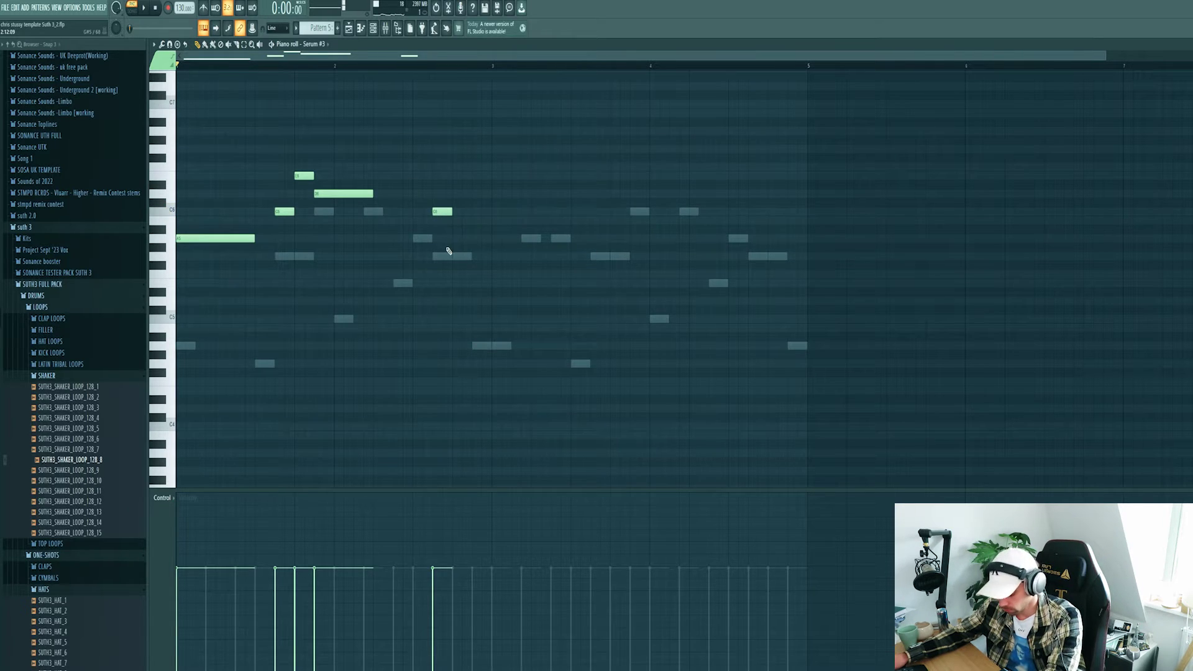
key("space")
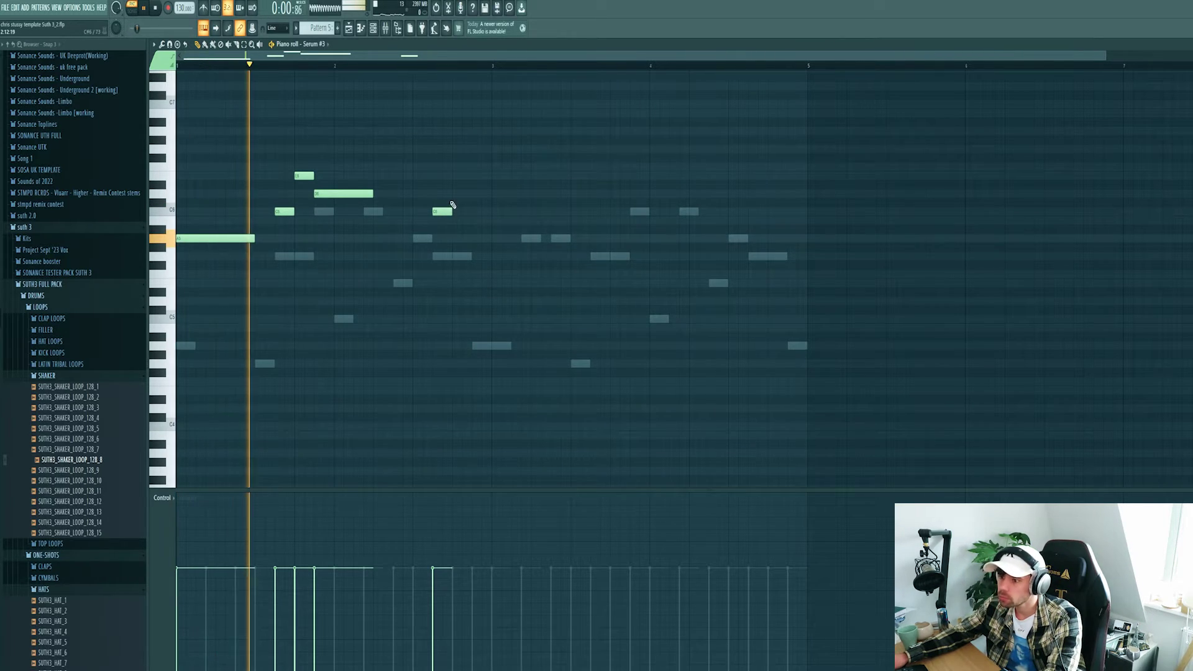
left_click(460, 176)
left_click(480, 150)
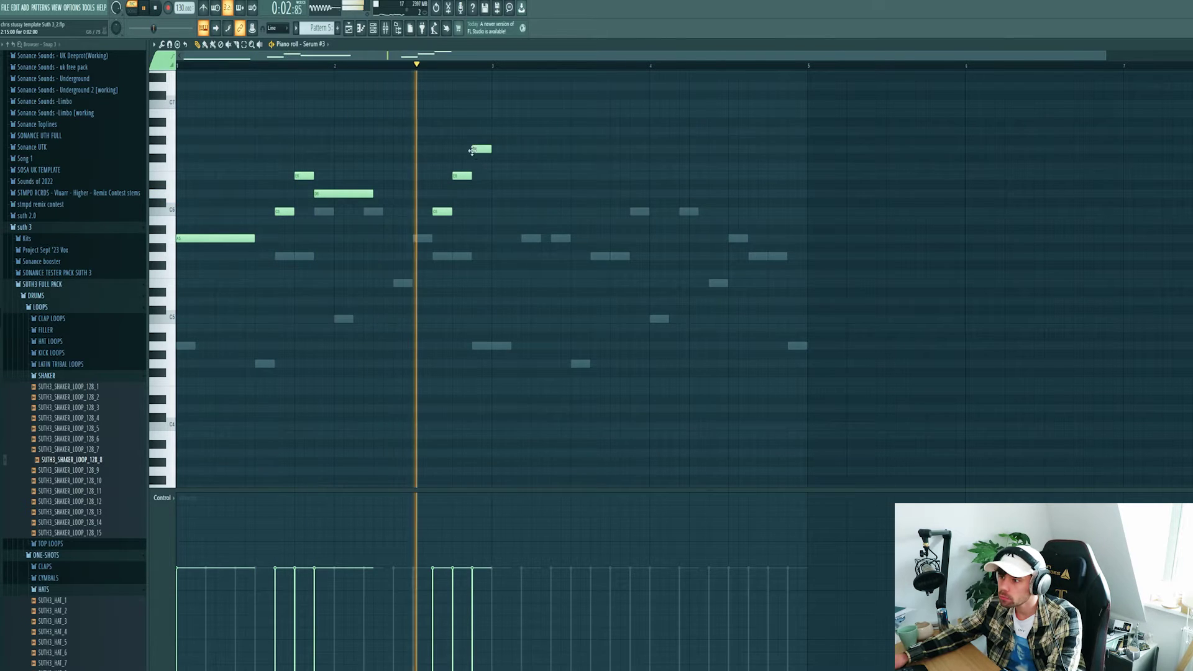
left_click_drag(490, 150, 530, 153)
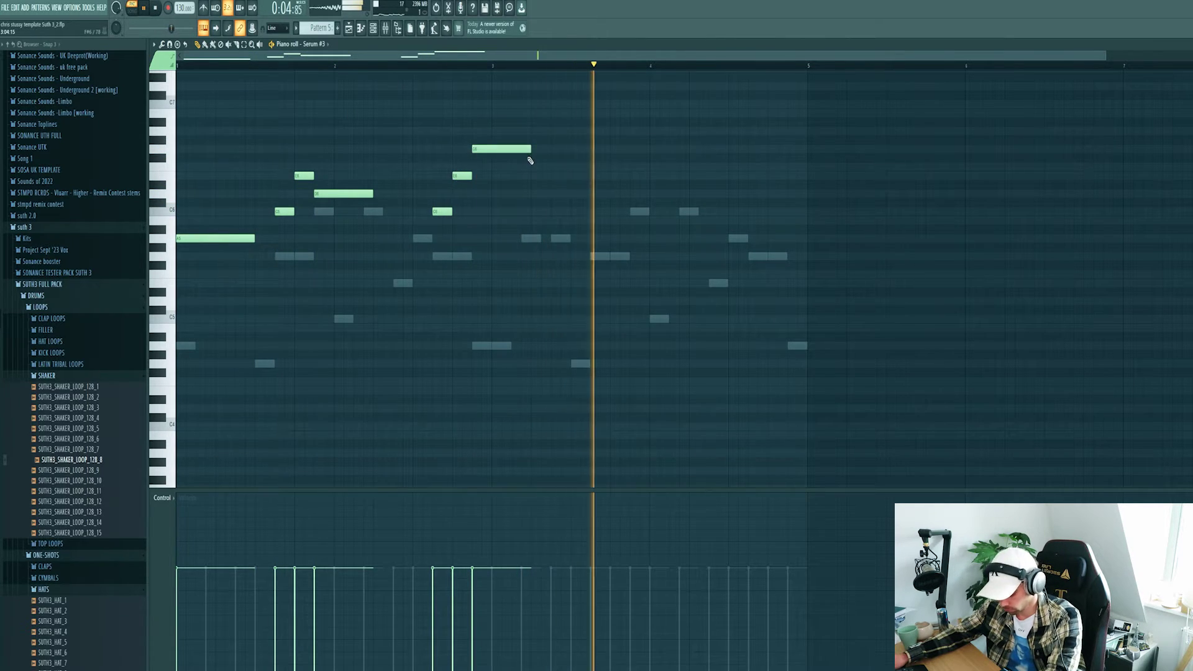
Step: Add short F6 and E6 notes and a longer C6 crossing from bar 3 into bar 4, and play the lead
key("space")
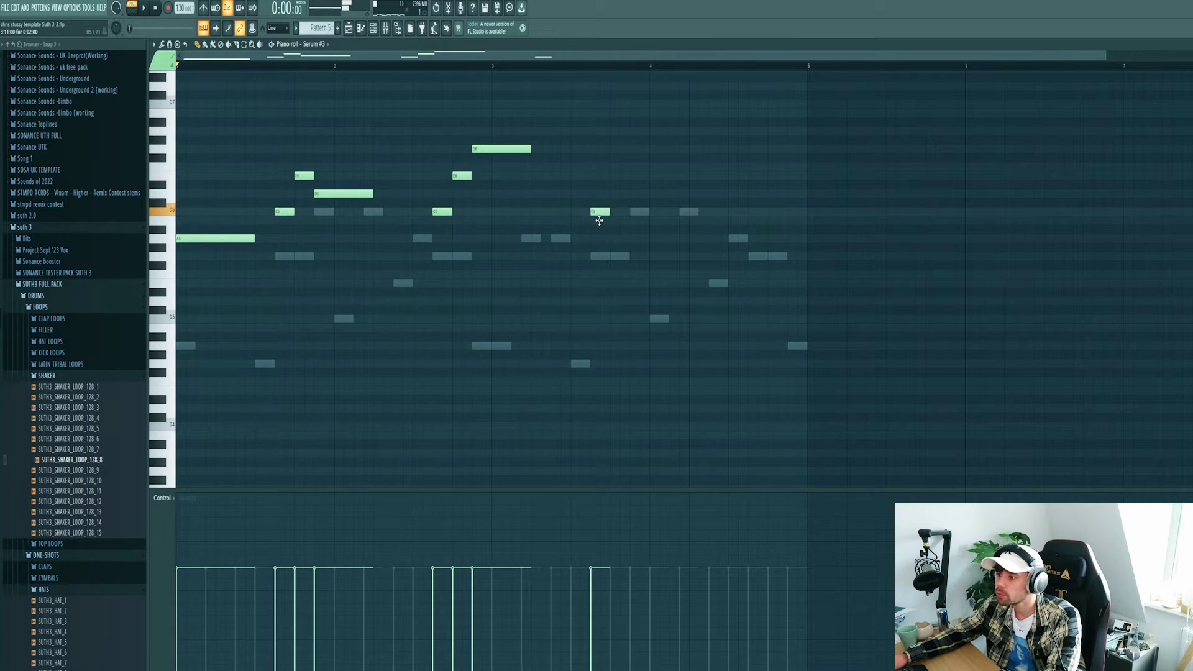
left_click(608, 176)
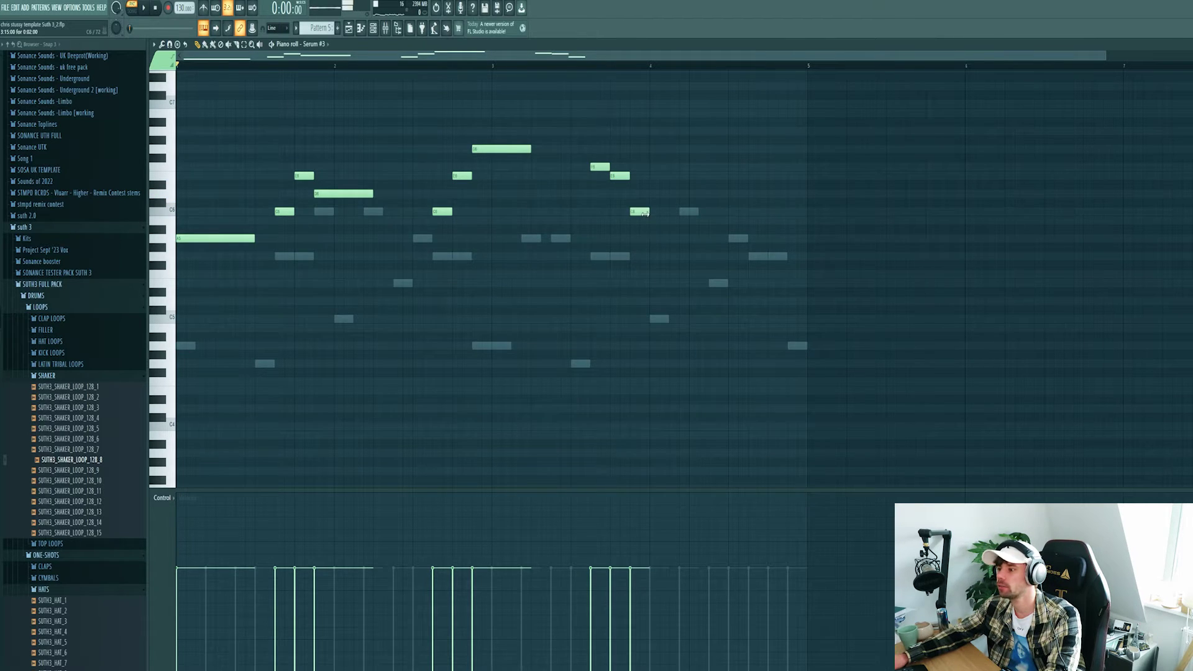
left_click_drag(645, 213, 664, 213)
key("space")
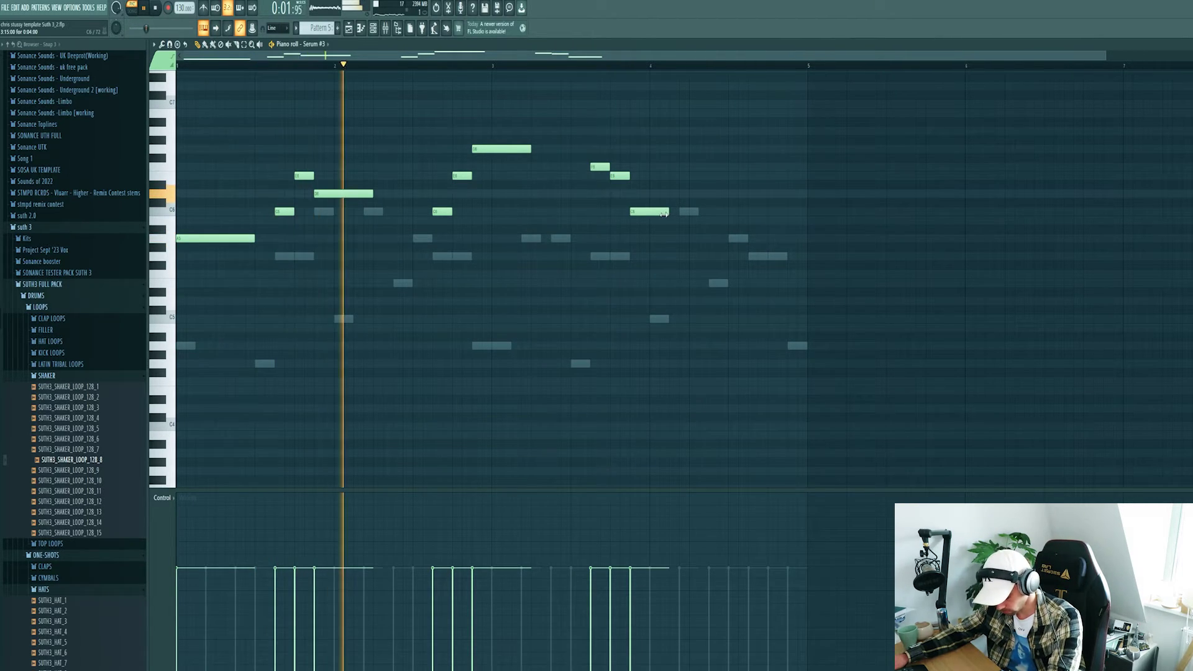
Step: Close bar 4 of the lead with a short G5 followed by a short C6
left_click(755, 239)
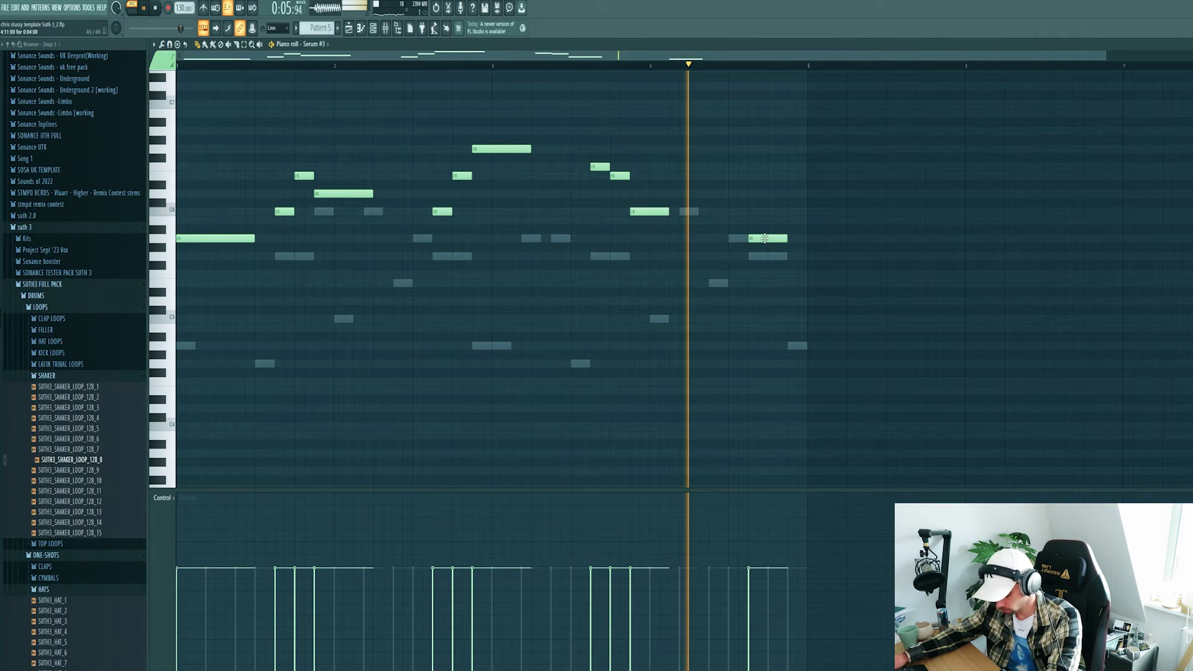
left_click_drag(765, 239, 784, 258)
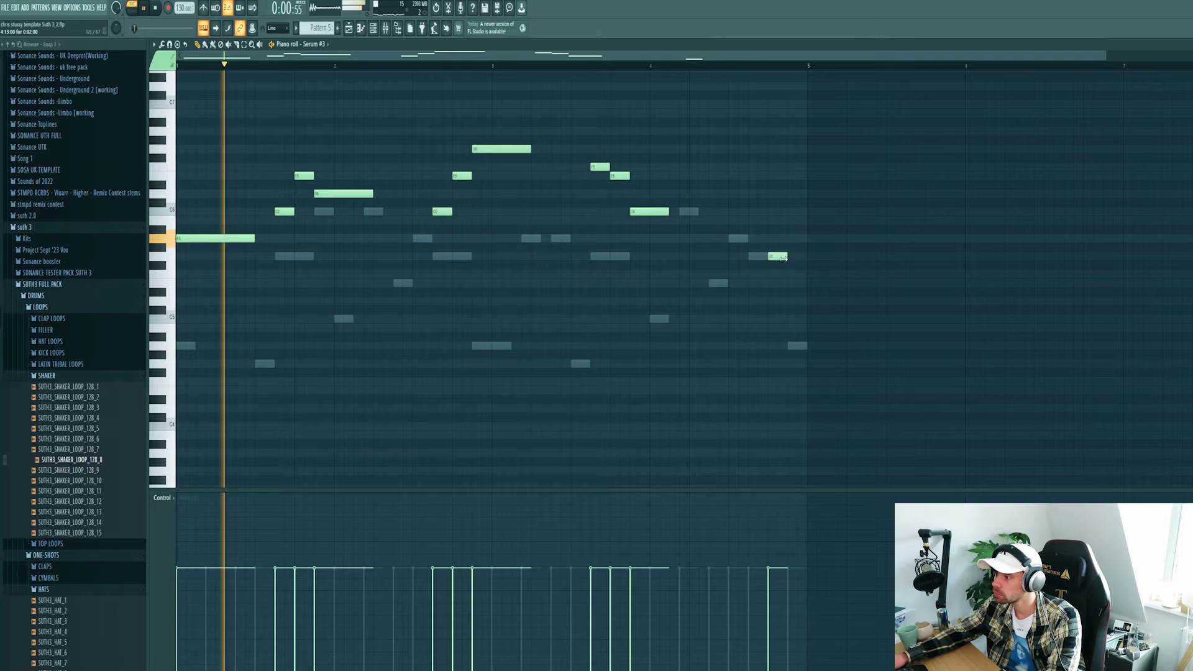
left_click(797, 239)
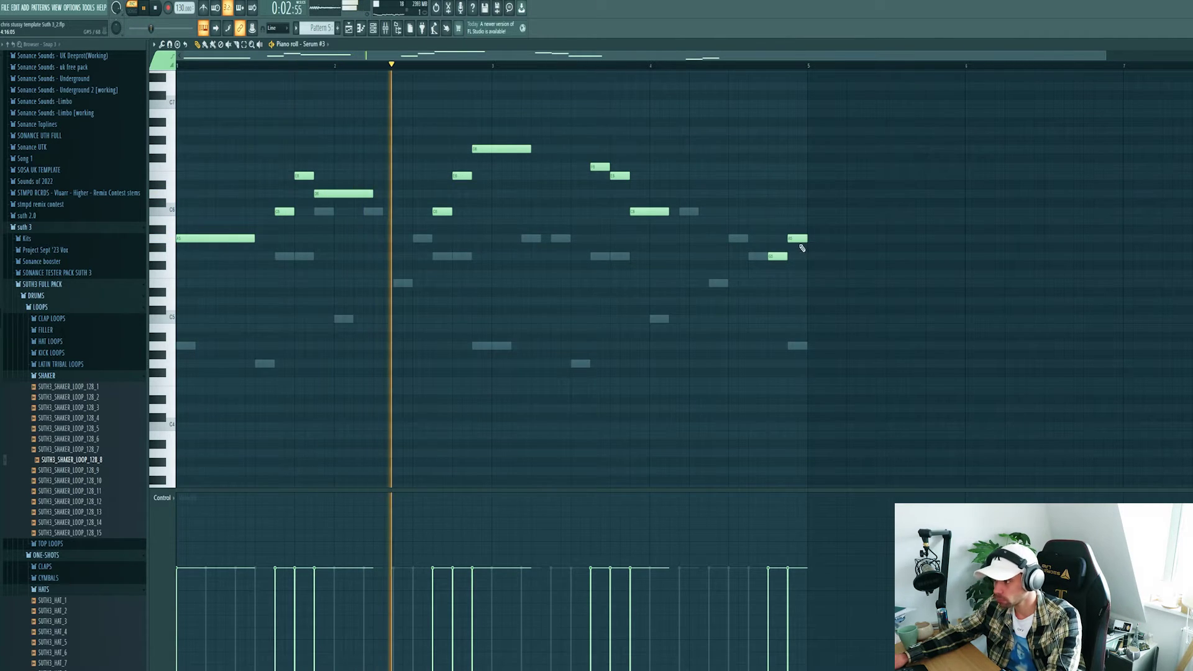
left_click_drag(798, 238, 799, 212)
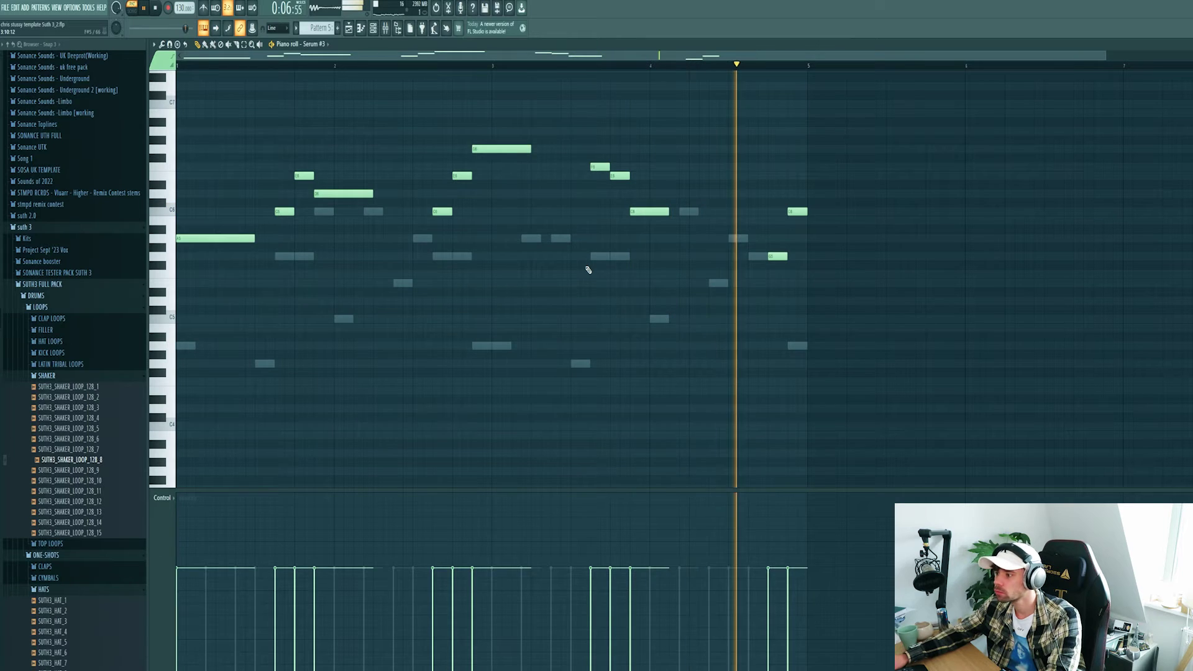
Step: Stop playback and examine the Serum #3 mixer track's Pro-Q 3, S1 Stereo Imager, Pro-R and Kickstart effects
left_click(387, 33)
key("space")
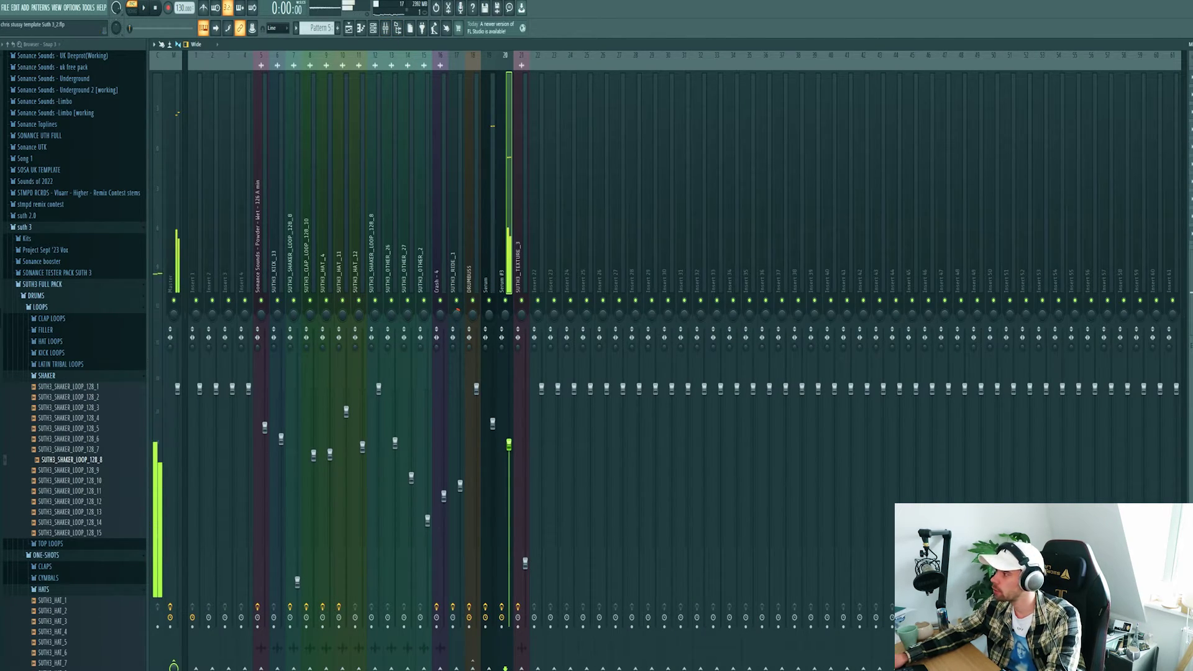
left_click(1192, 77)
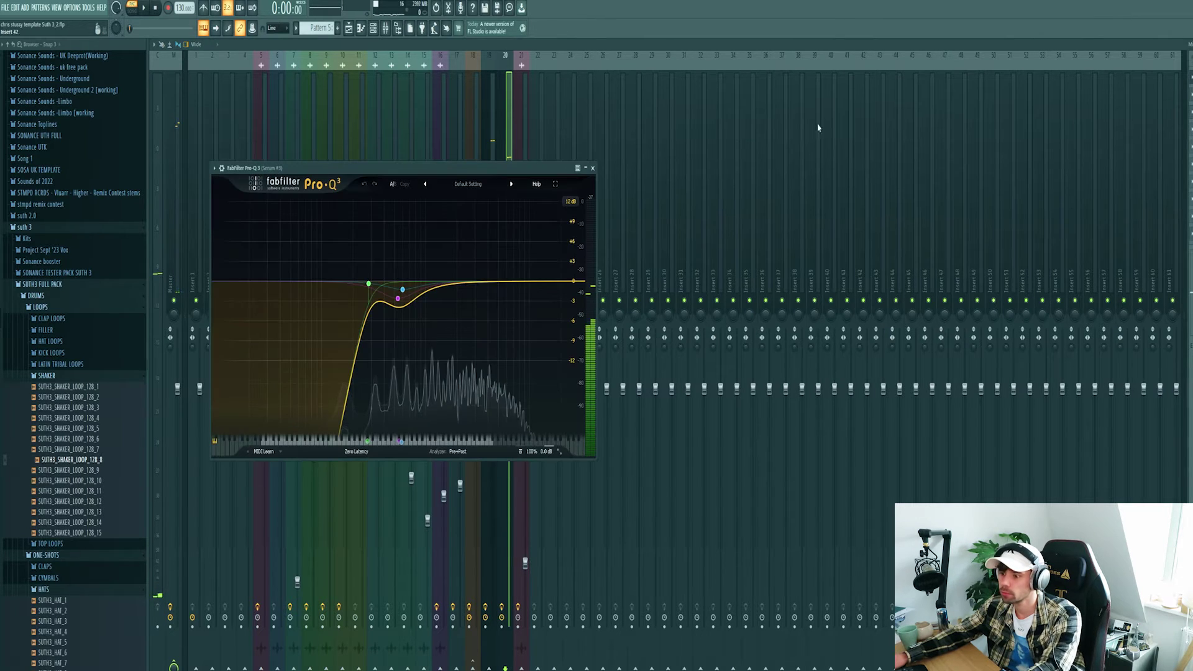
left_click_drag(447, 170, 668, 166)
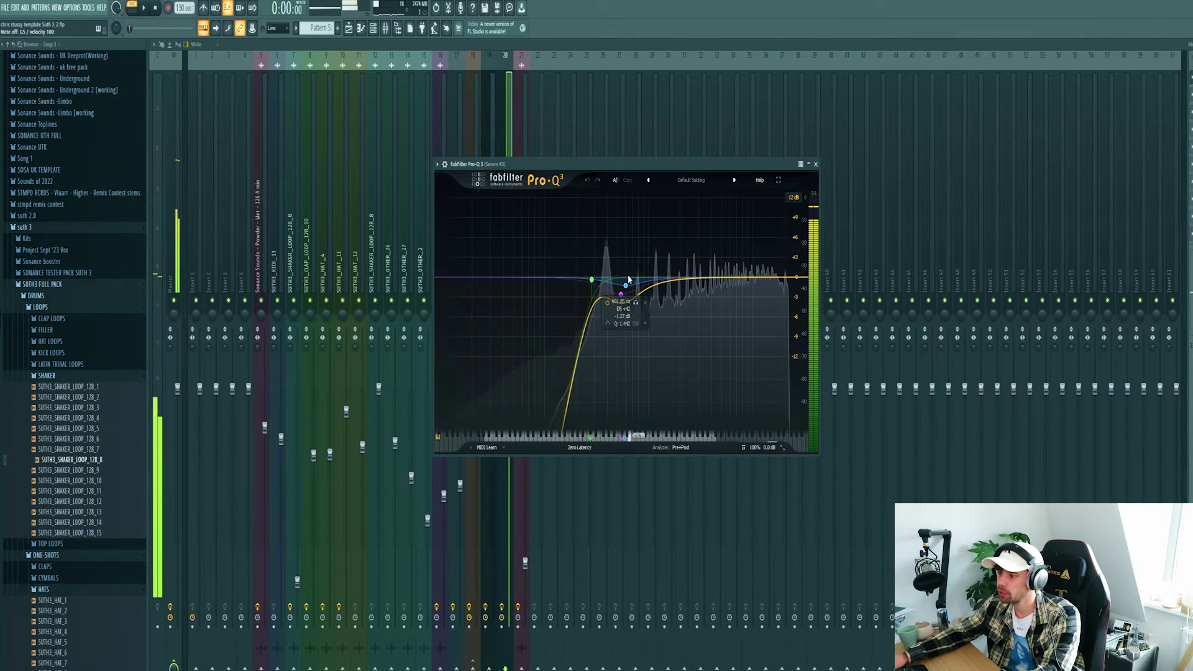
left_click(635, 304)
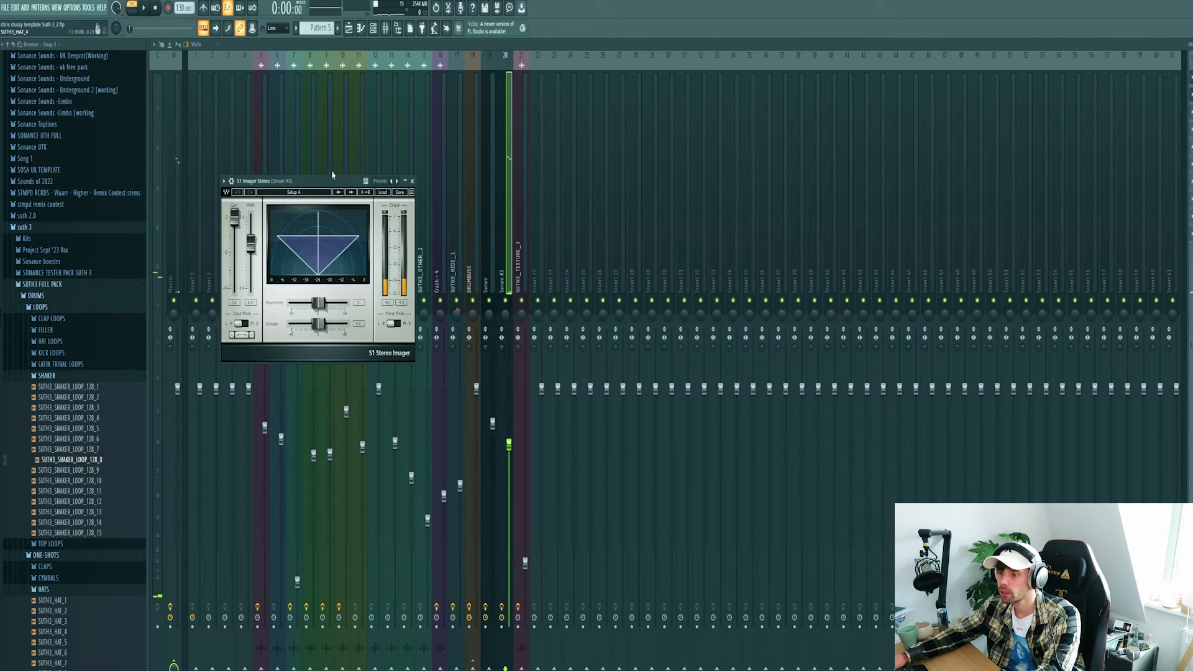
left_click_drag(332, 175, 625, 179)
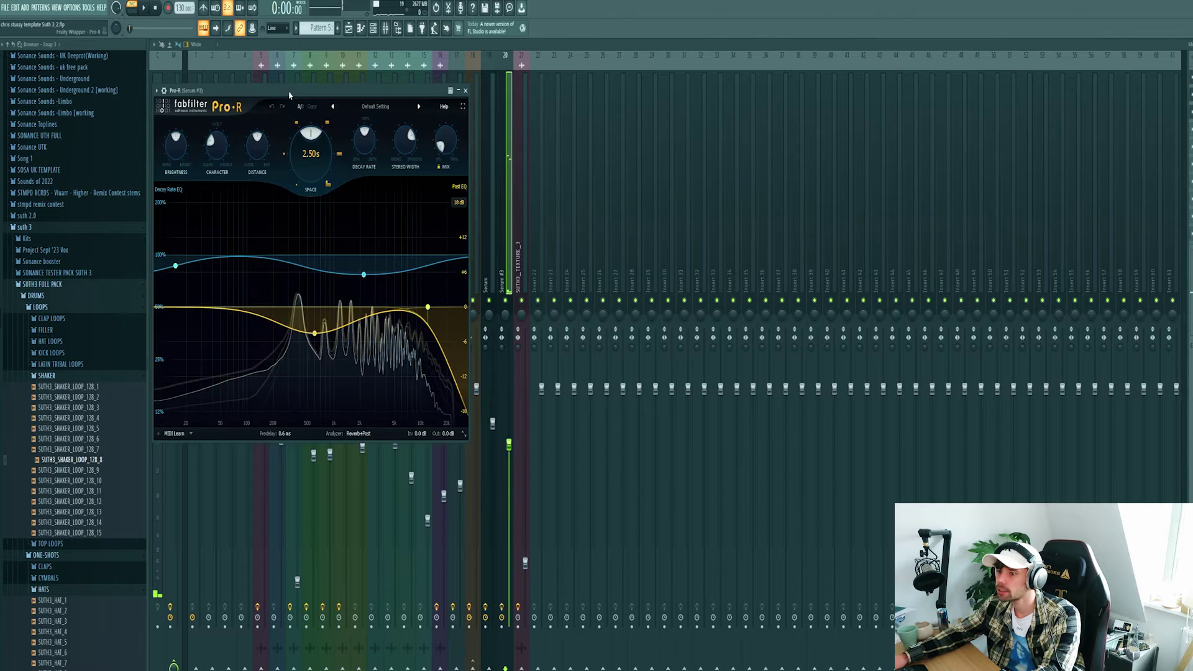
left_click_drag(335, 133, 678, 136)
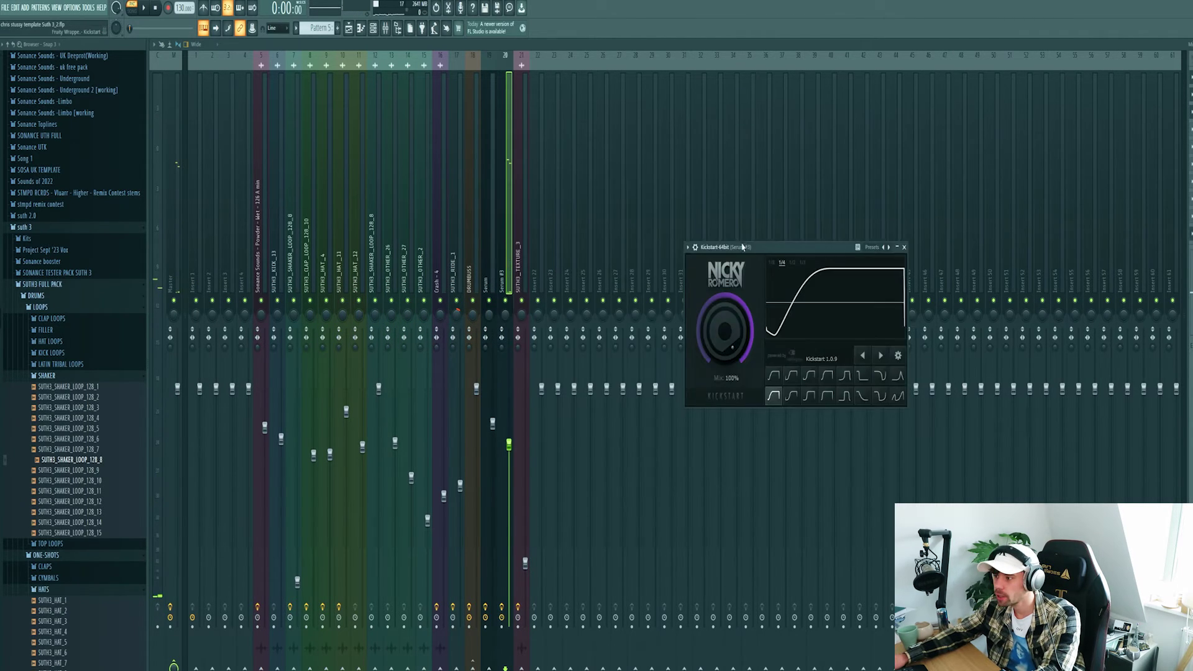
left_click_drag(743, 247, 548, 204)
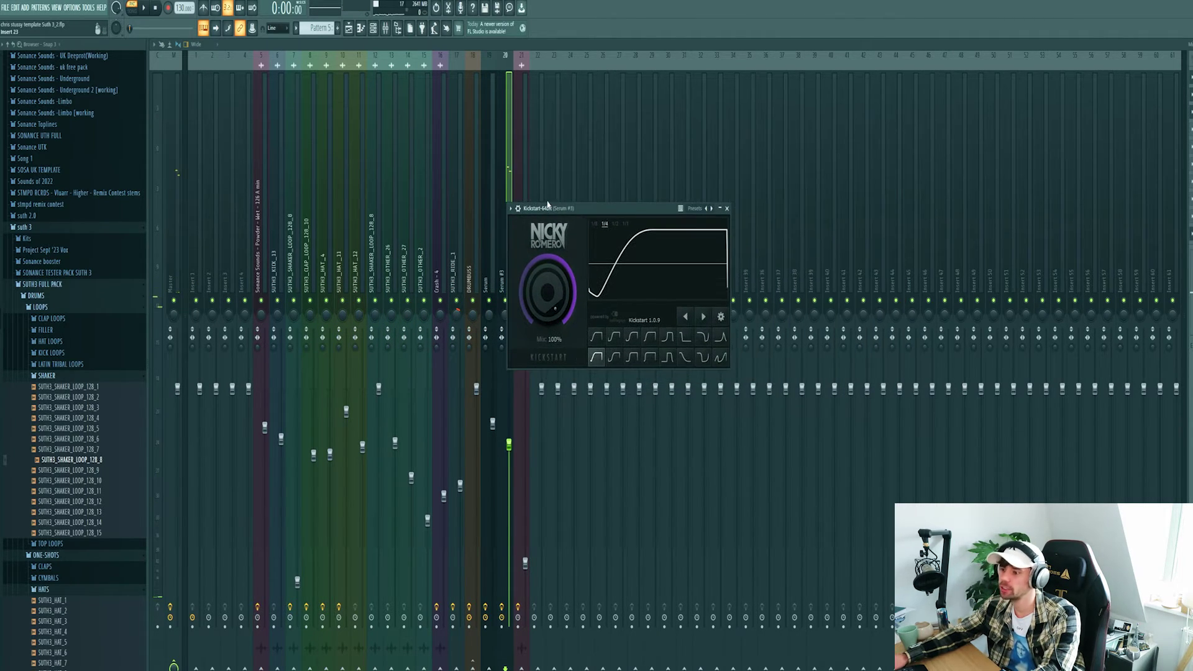
Step: Unmute the kick and vocal tracks in the playlist and play the arrangement from just before bar 9
left_click(357, 28)
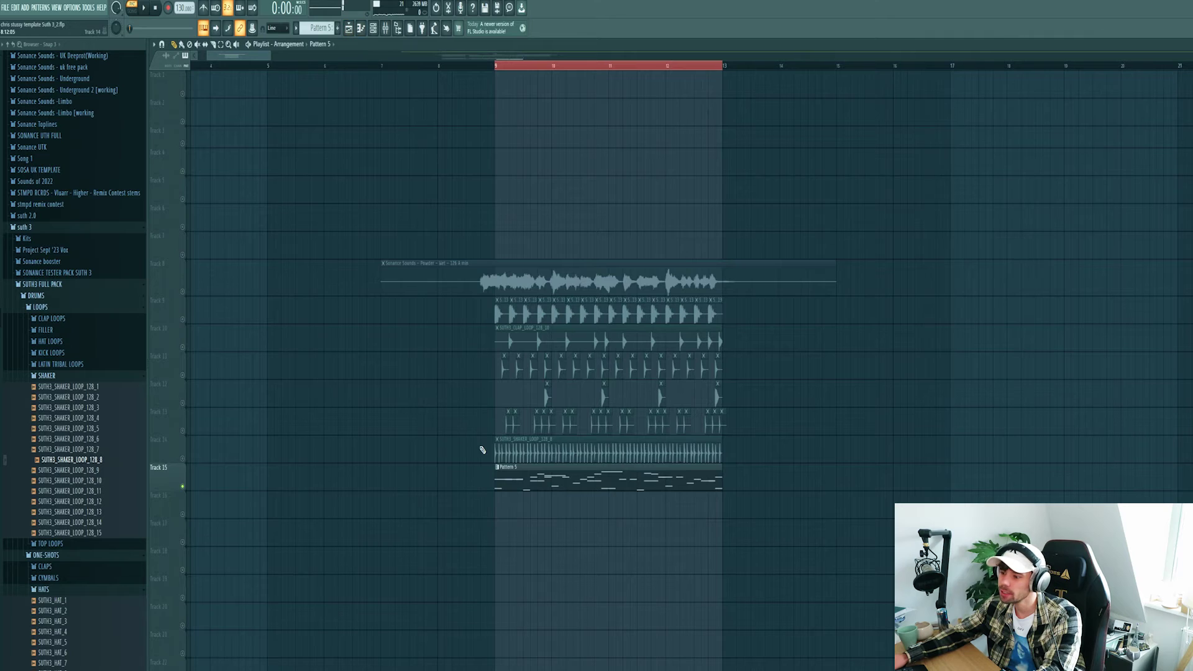
left_click(182, 320)
left_click(183, 292)
left_click(459, 65)
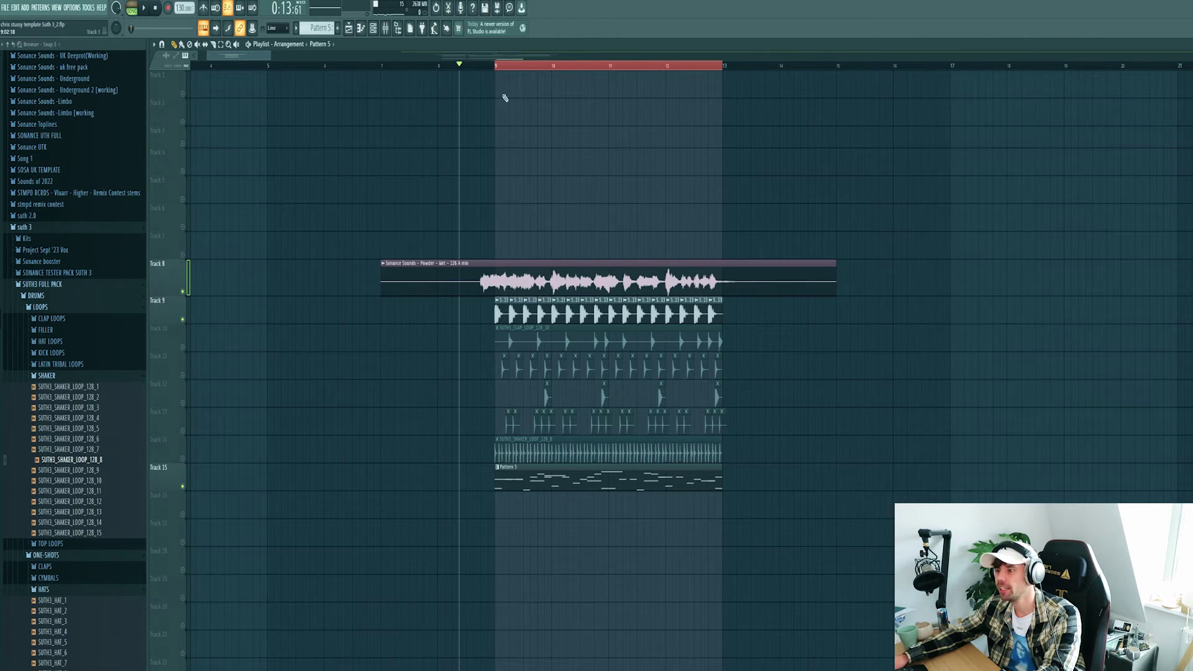
key("space")
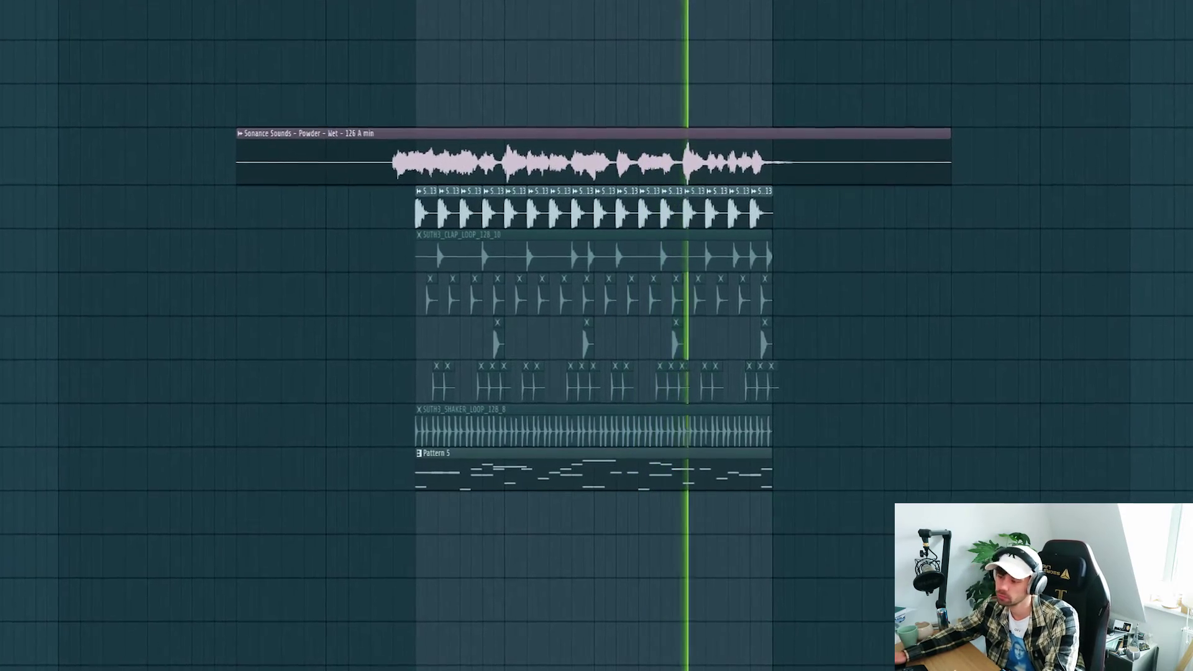
key("space")
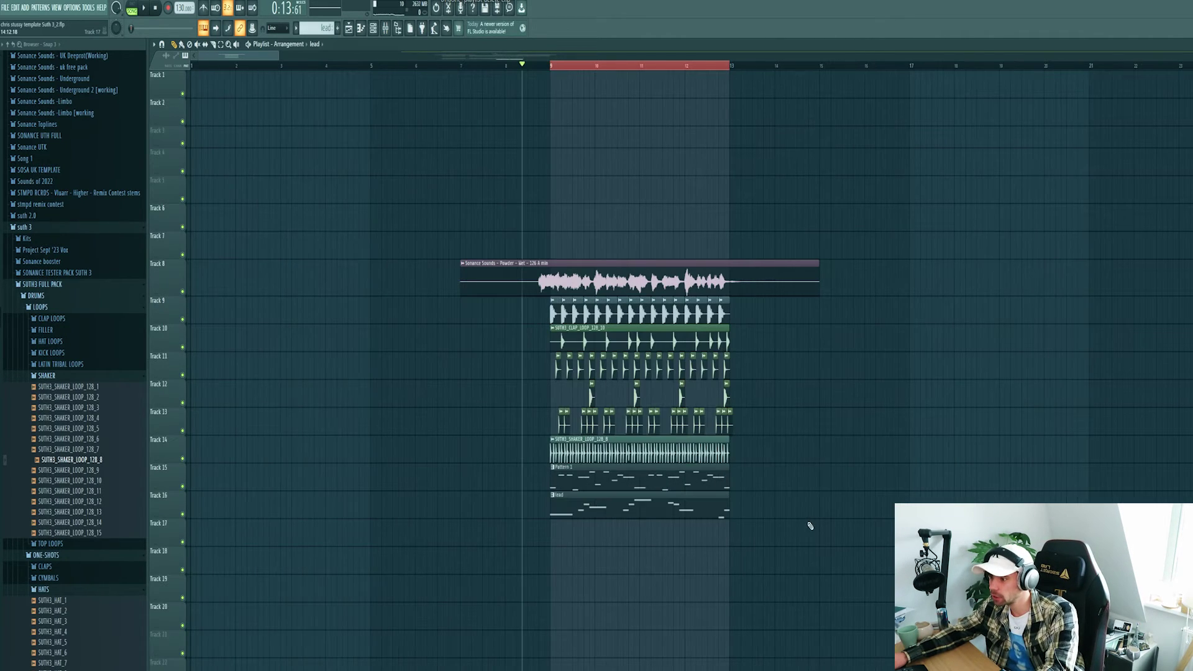
Step: Duplicate the drum, shaker, synth and lead clips from bar 9 to bar 13 and cut the first block off at bar 12
left_click_drag(809, 547, 490, 294)
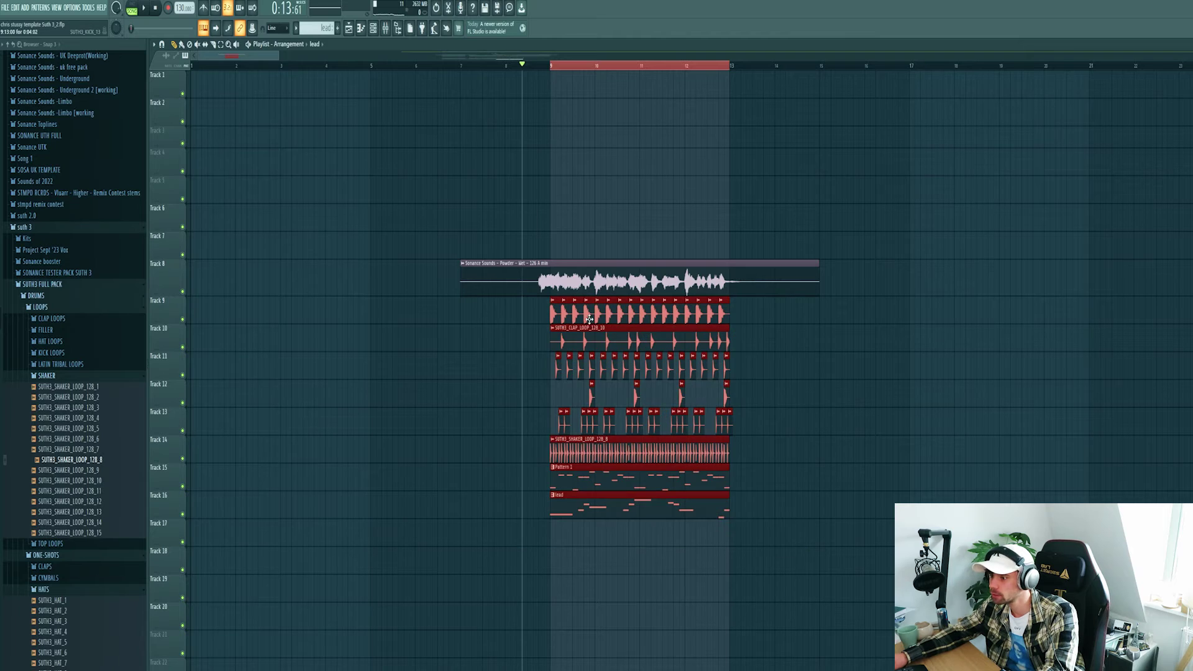
left_click_drag(590, 319, 689, 340)
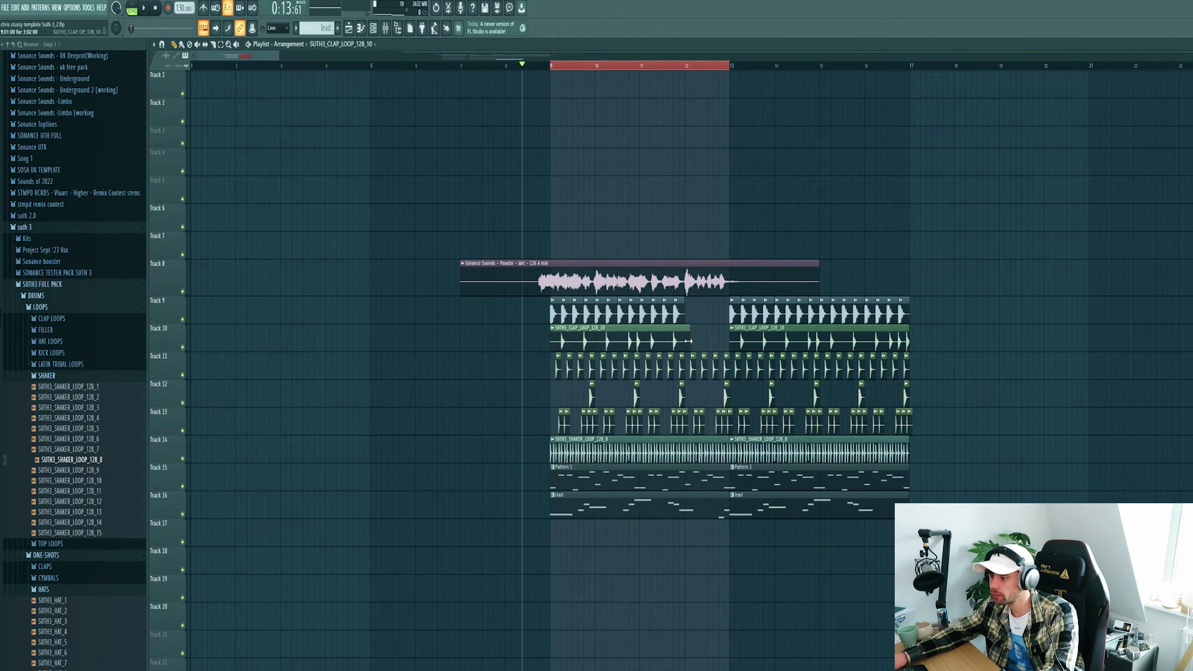
right_click(726, 371)
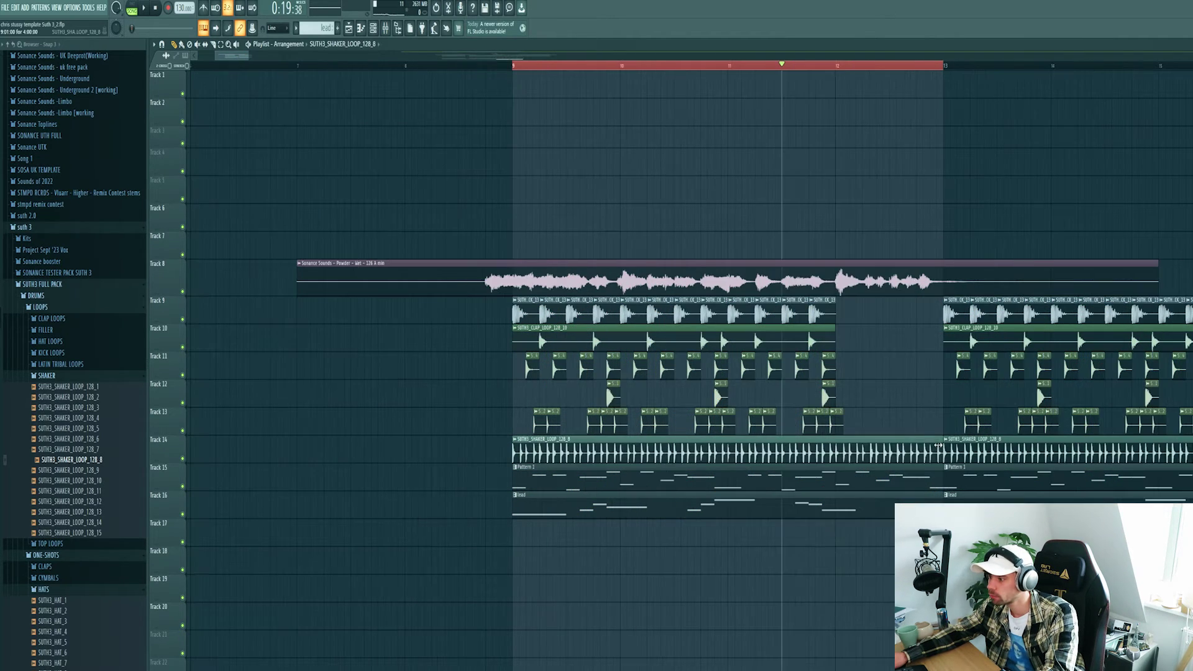
left_click_drag(941, 452, 836, 453)
mouse_move(892, 475)
left_mouse_down("ctrl")
mouse_move(874, 496)
mouse_move(836, 483)
left_mouse_up("ctrl")
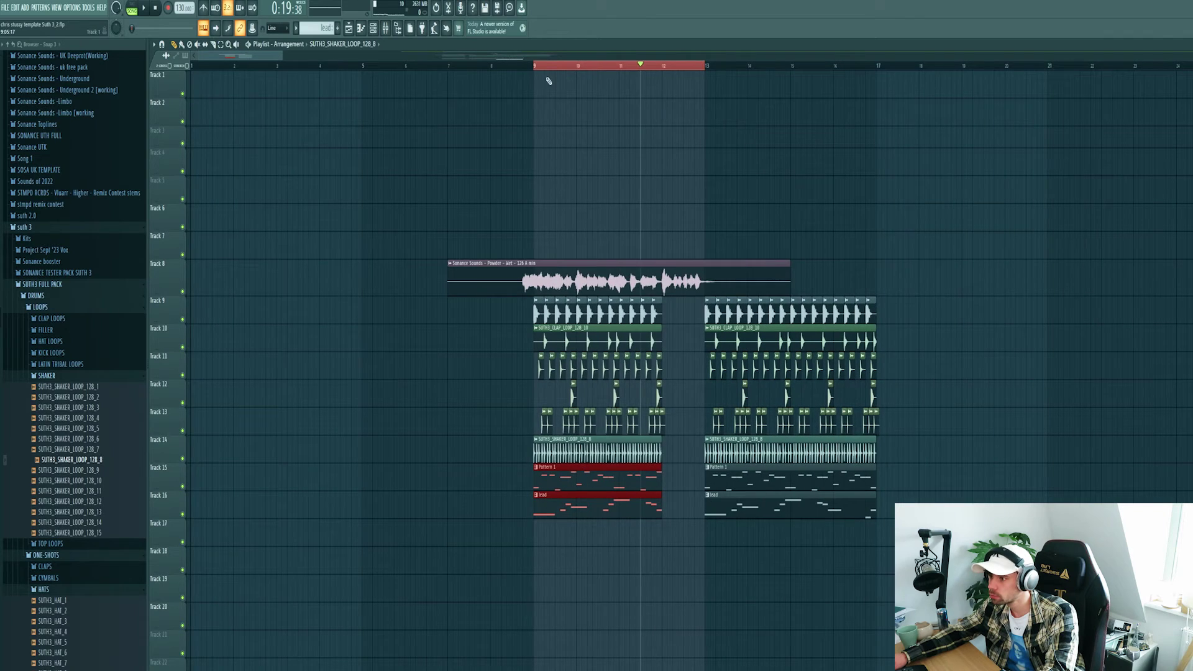
Step: Delete the lead clip from the block at bar 13 and duplicate the block's remaining drum, shaker and synth clips to bar 17
left_click(706, 81, "ctrl")
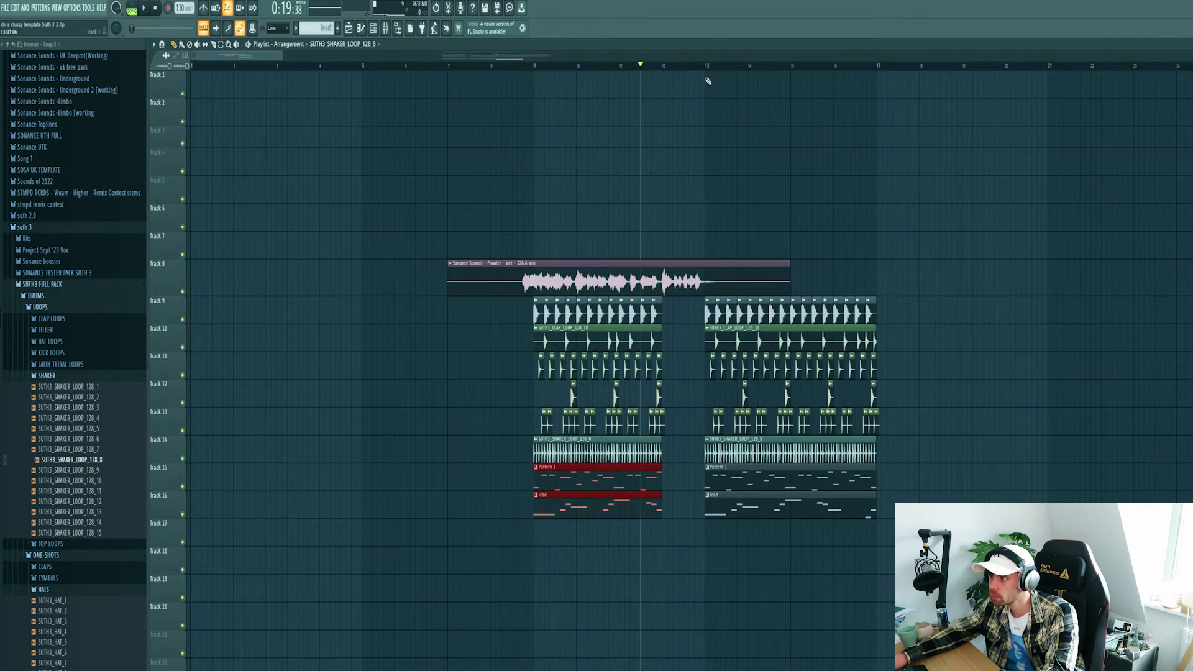
right_click(742, 504)
mouse_move(915, 547)
left_mouse_down("ctrl")
mouse_move(685, 325)
mouse_move(708, 312)
mouse_move(889, 315)
left_mouse_up("ctrl")
left_click(888, 229, "ctrl")
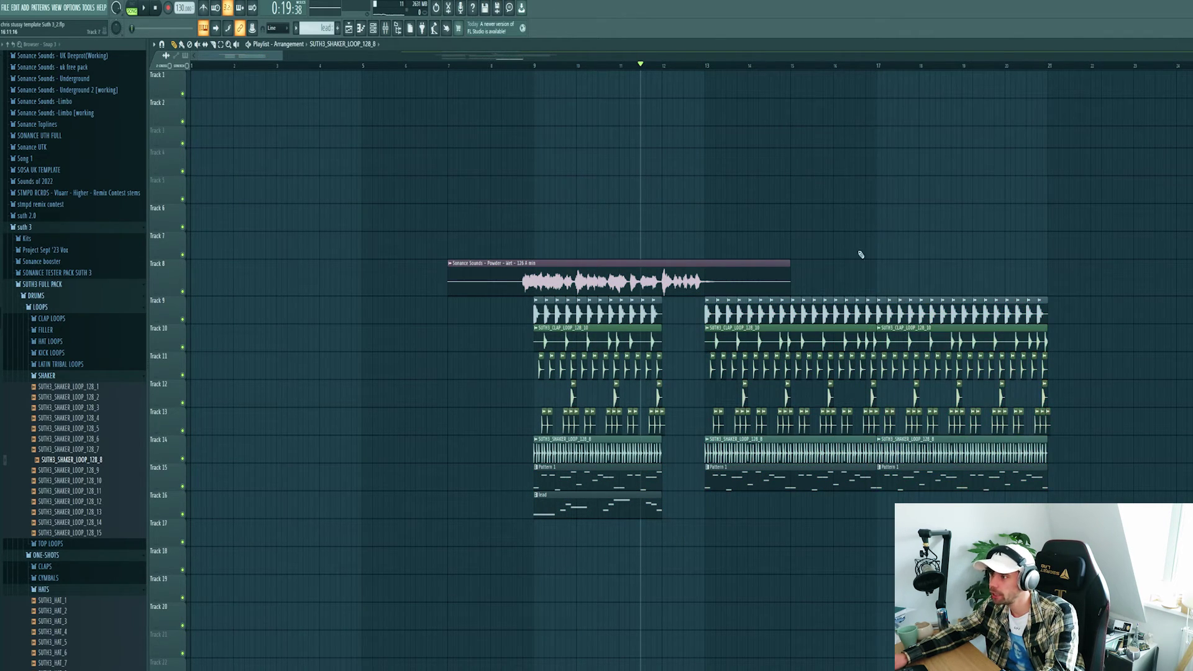
Step: Slice the vocal at bar 12, copy its last phrase to bar 20, and play it there
scroll(861, 255, "down", 1)
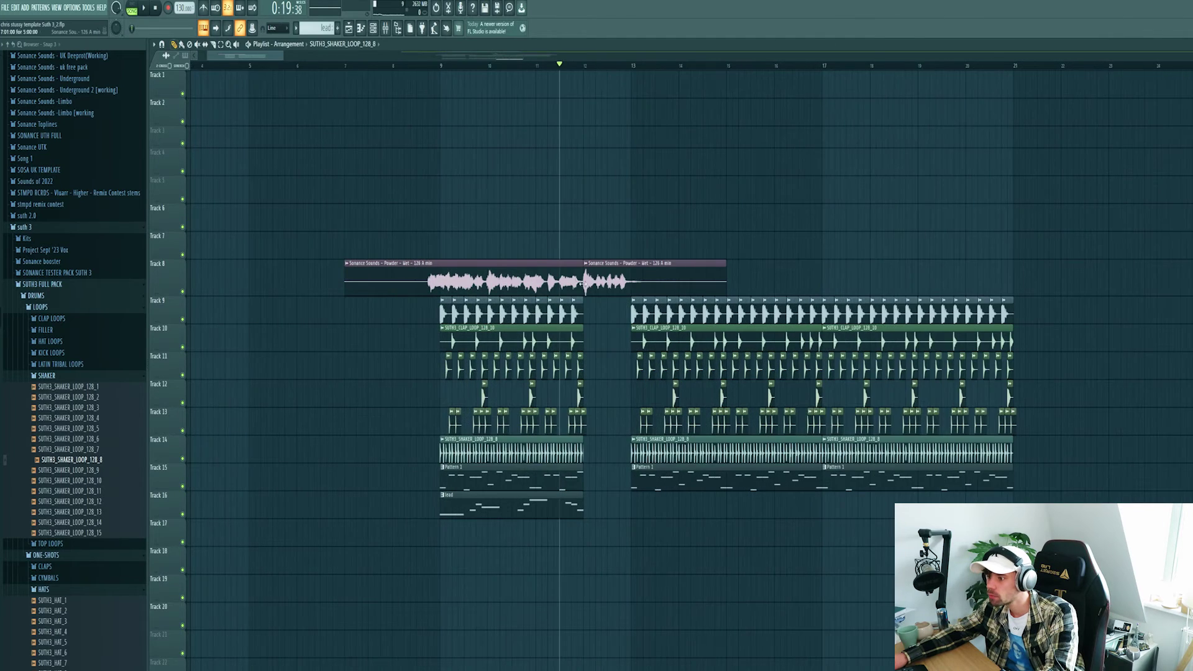
left_click_drag(584, 284, 966, 283, "shift")
scroll(1080, 300, "down", 1)
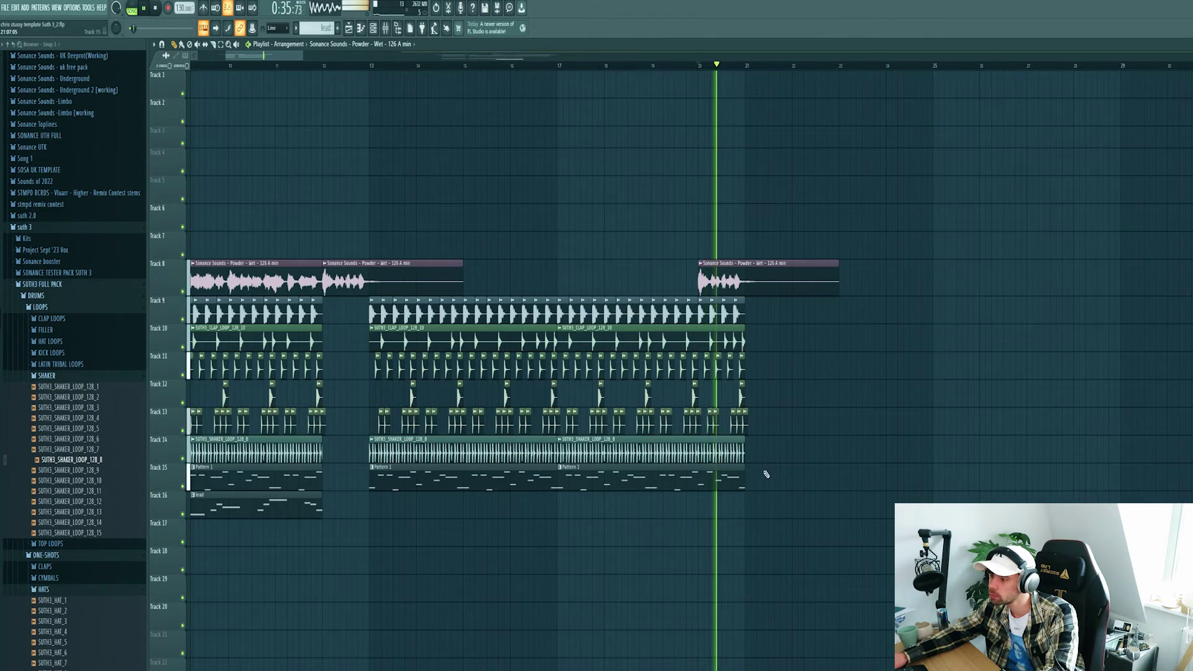
key("space")
Step: Copy the drum, shaker and synth clips of bars 13 to 20 so the copy starts at bar 21
left_click_drag(805, 513, 367, 299, "ctrl")
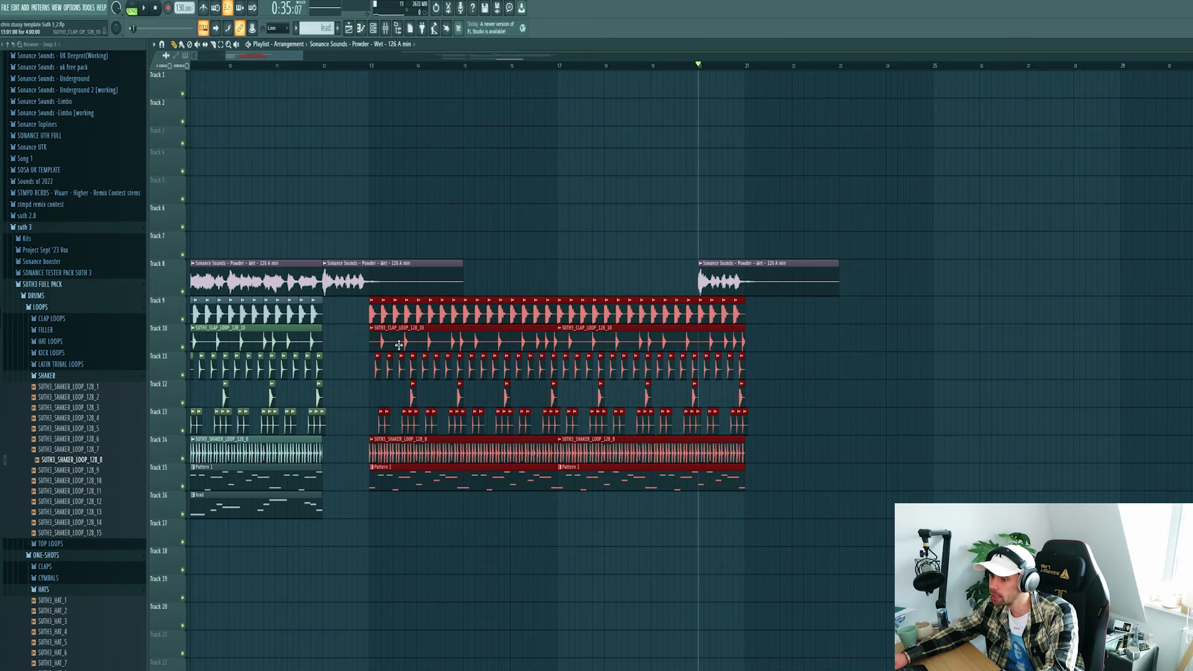
left_click_drag(399, 347, 780, 355, "shift")
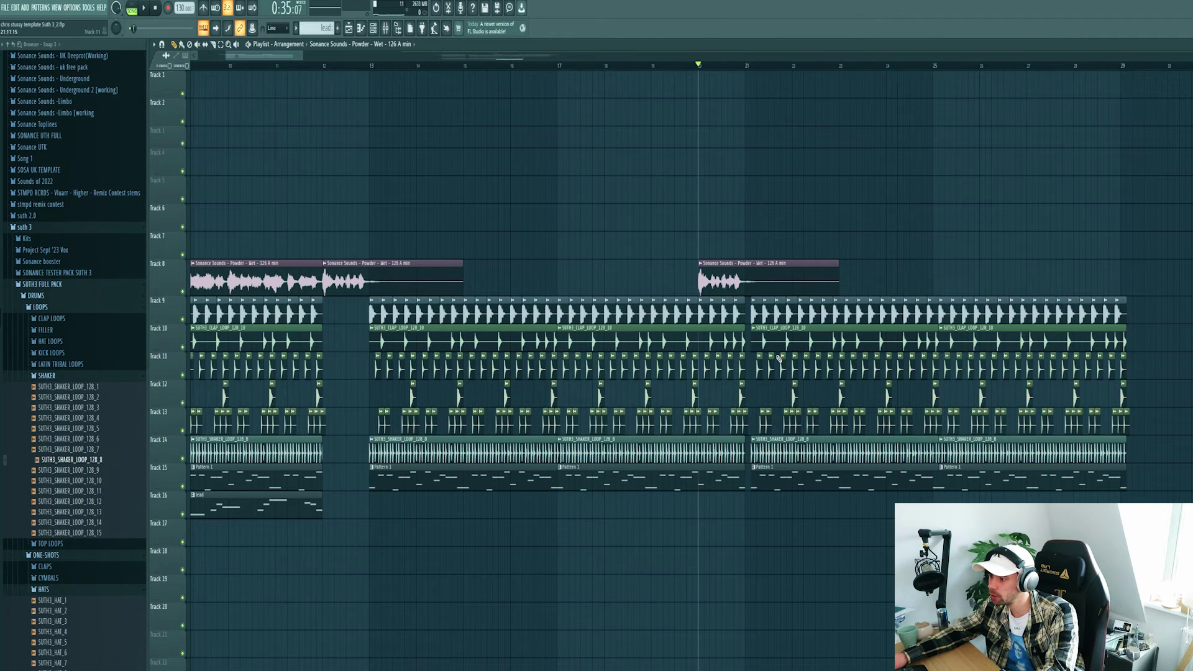
key("ctrl+z")
Step: Place the lead pattern on Track 16 at bars 21 and 25
left_click(253, 515)
left_click(753, 506)
left_click_drag(886, 507, 934, 506)
left_click(939, 506)
scroll(905, 560, "down", 3)
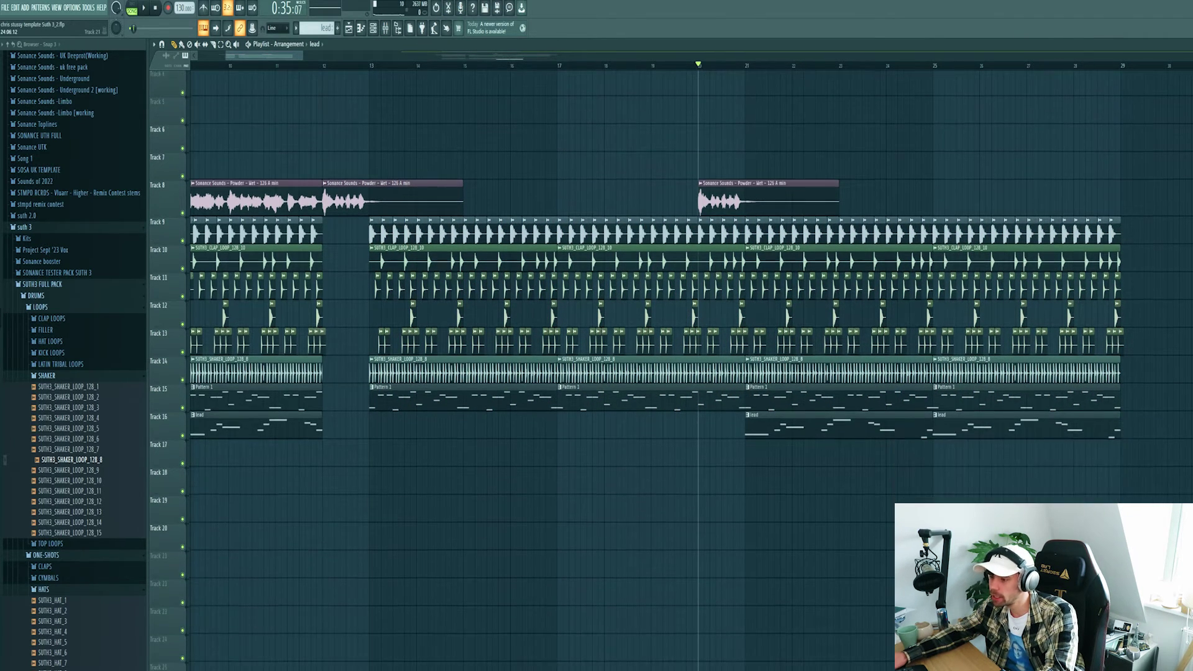
scroll(817, 532, "down", 2)
scroll(319, 257, "up", 1)
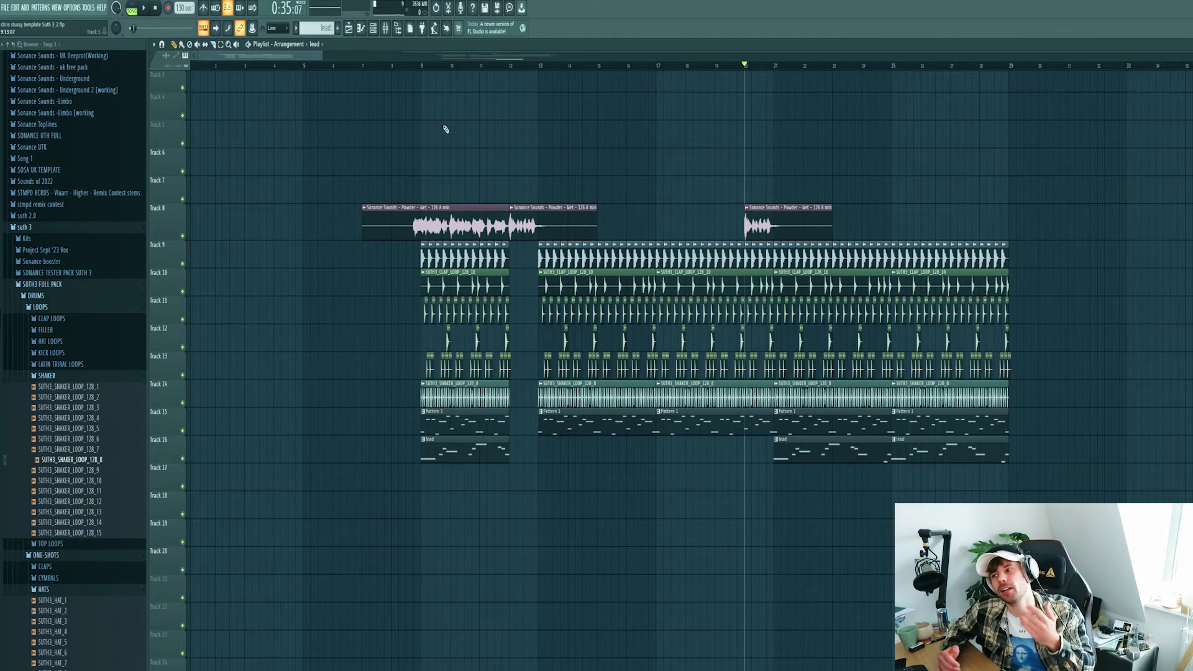
Step: Open the master track's Fruity Parametric EQ 2 and sweep band 1's low-cut frequency to 144 Hz and back down during playback
key("F9")
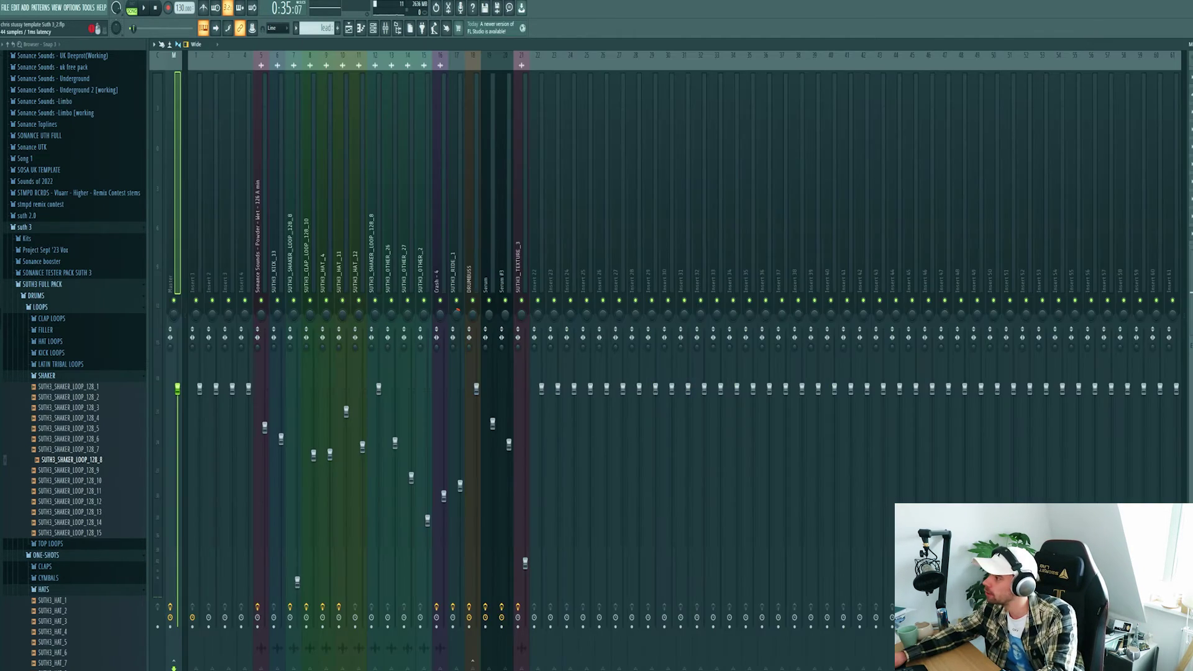
left_click_drag(351, 120, 744, 197)
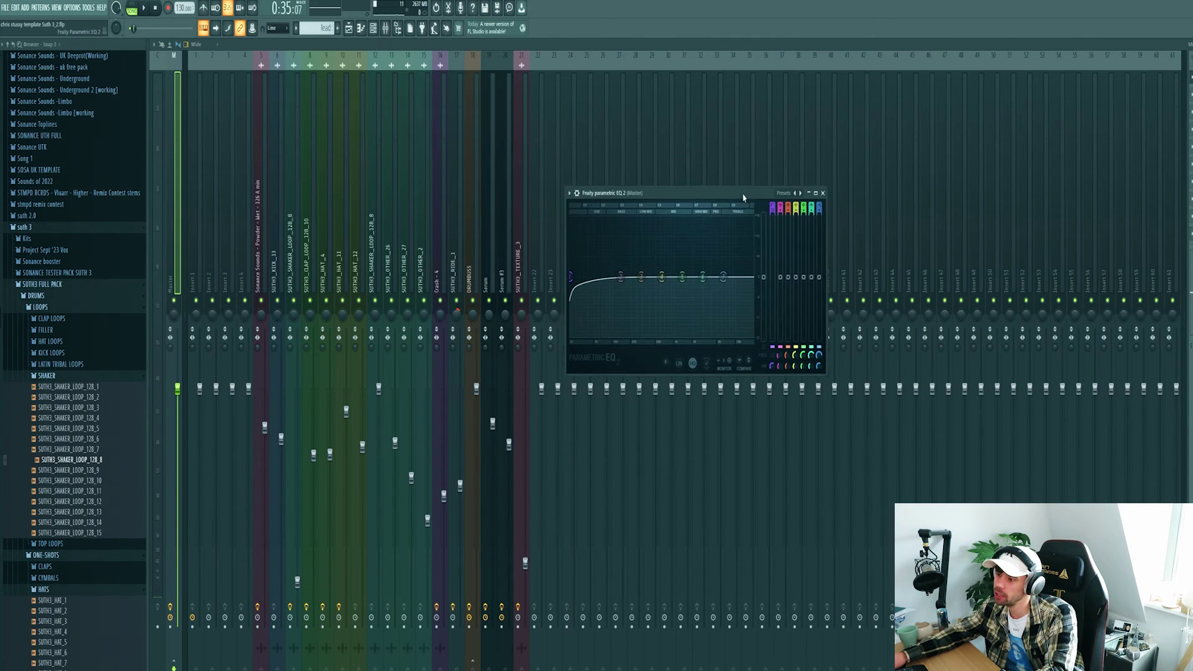
key("space")
left_click_drag(572, 277, 621, 277)
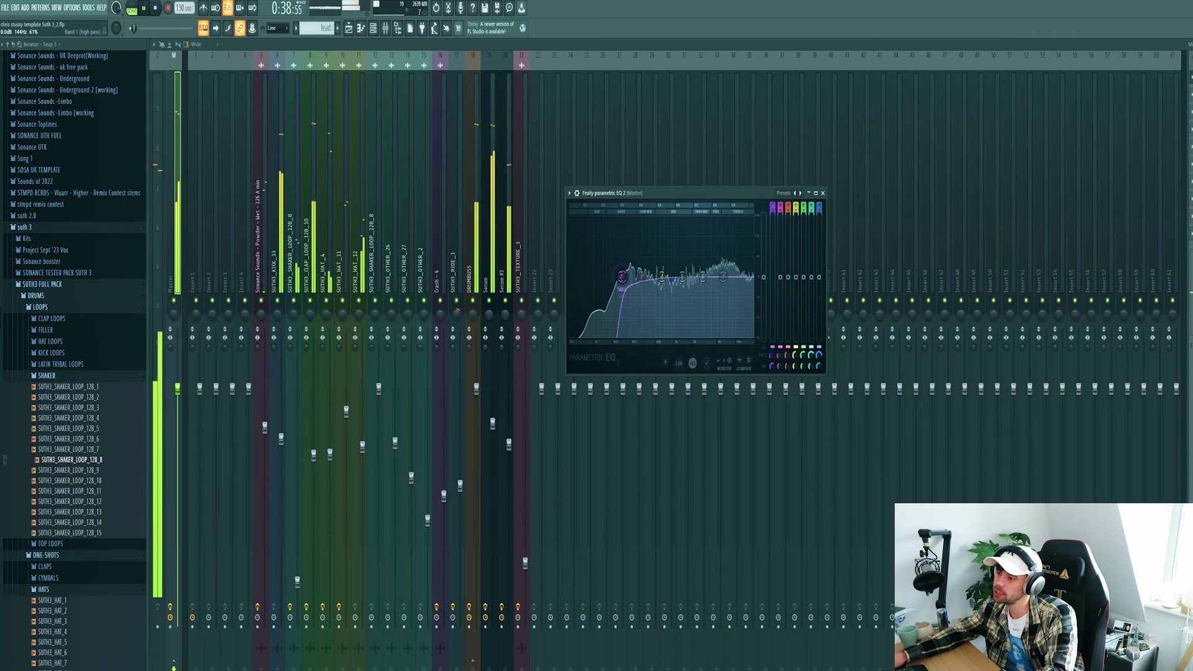
left_click_drag(621, 277, 570, 277)
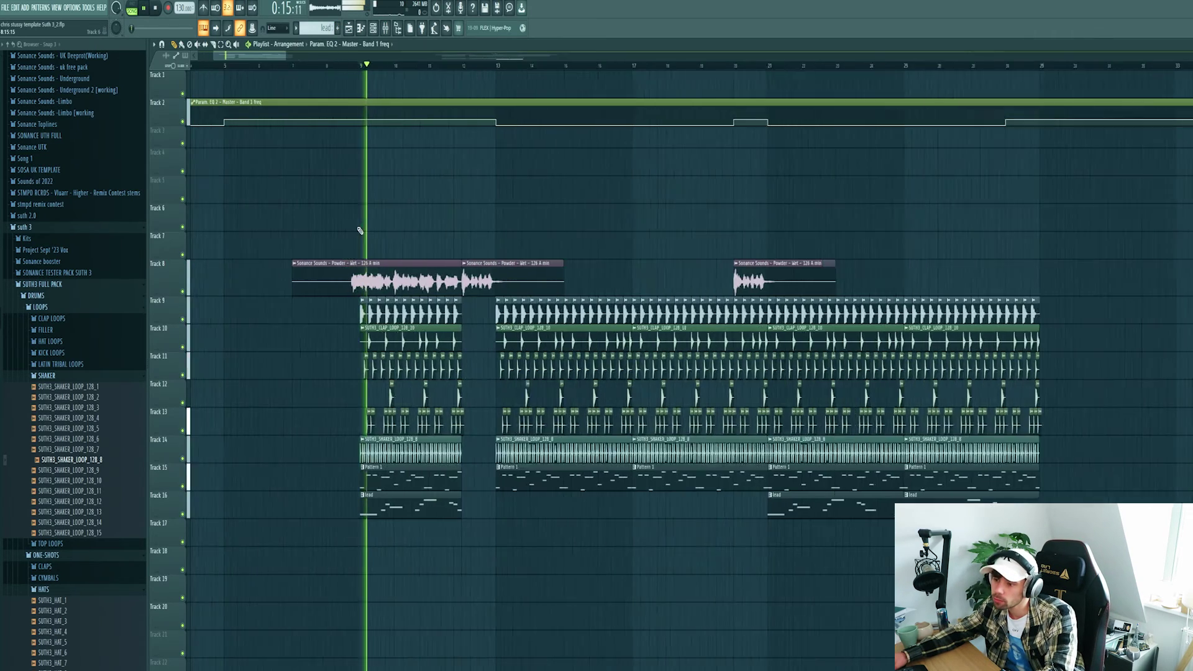
Step: Play the arrangement around bar 9 and examine the master EQ band 1 frequency automation there and around bar 20
scroll(392, 192, "down", 2)
scroll(391, 193, "up", 2)
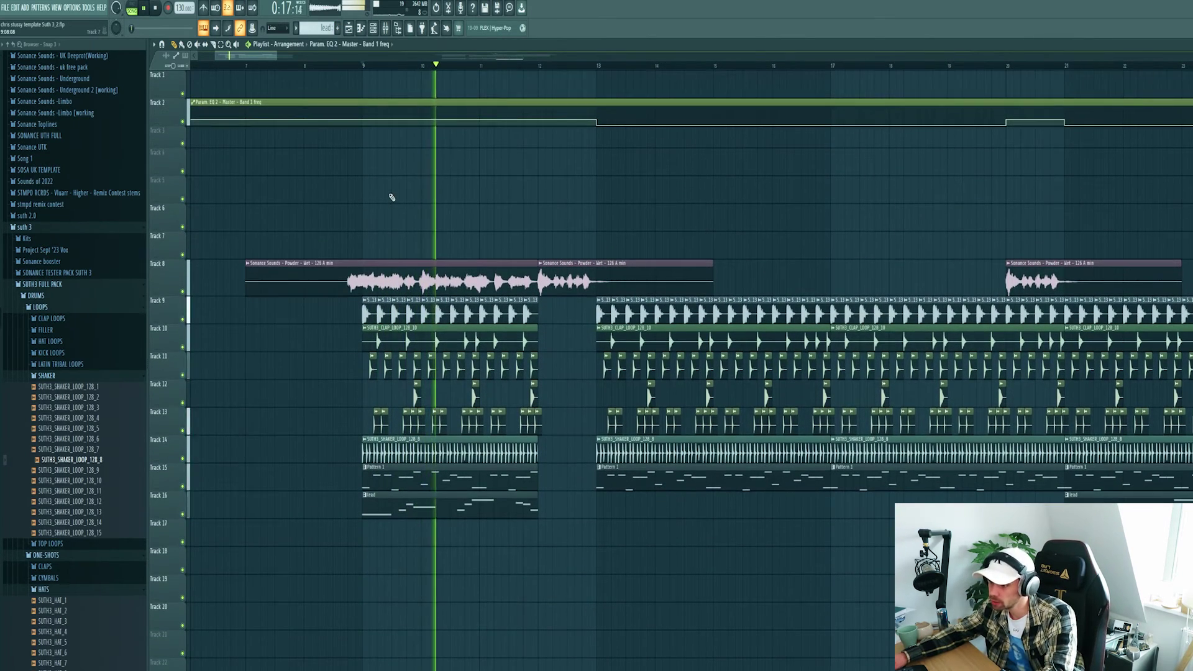
key("space")
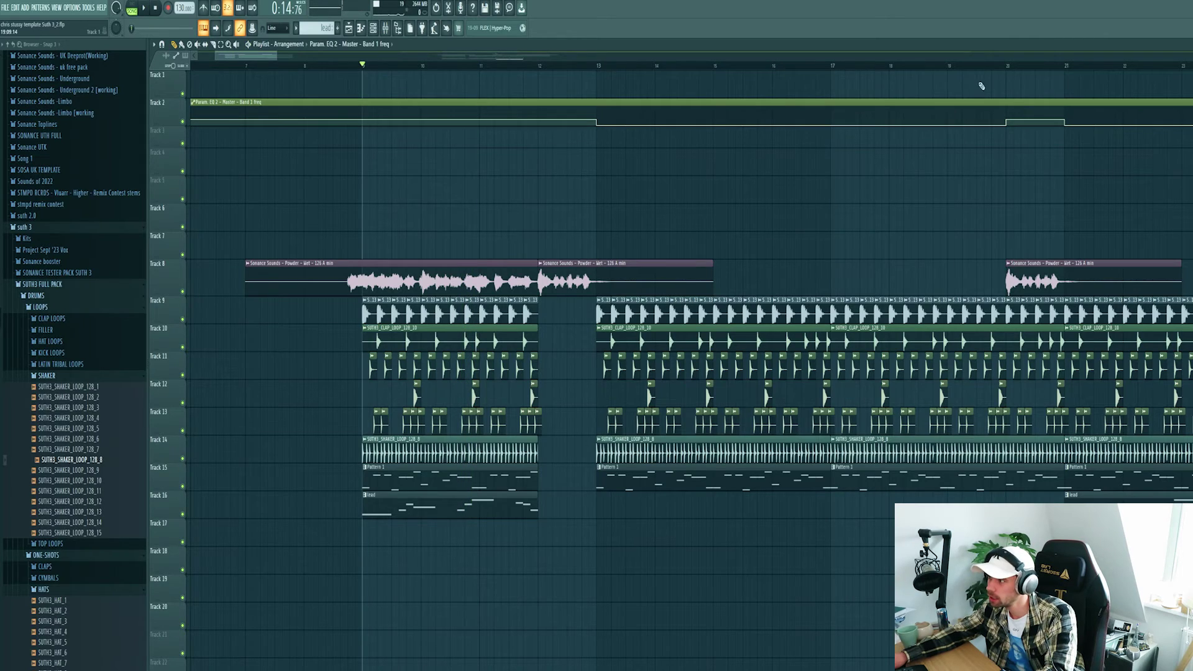
scroll(653, 236, "right", 3)
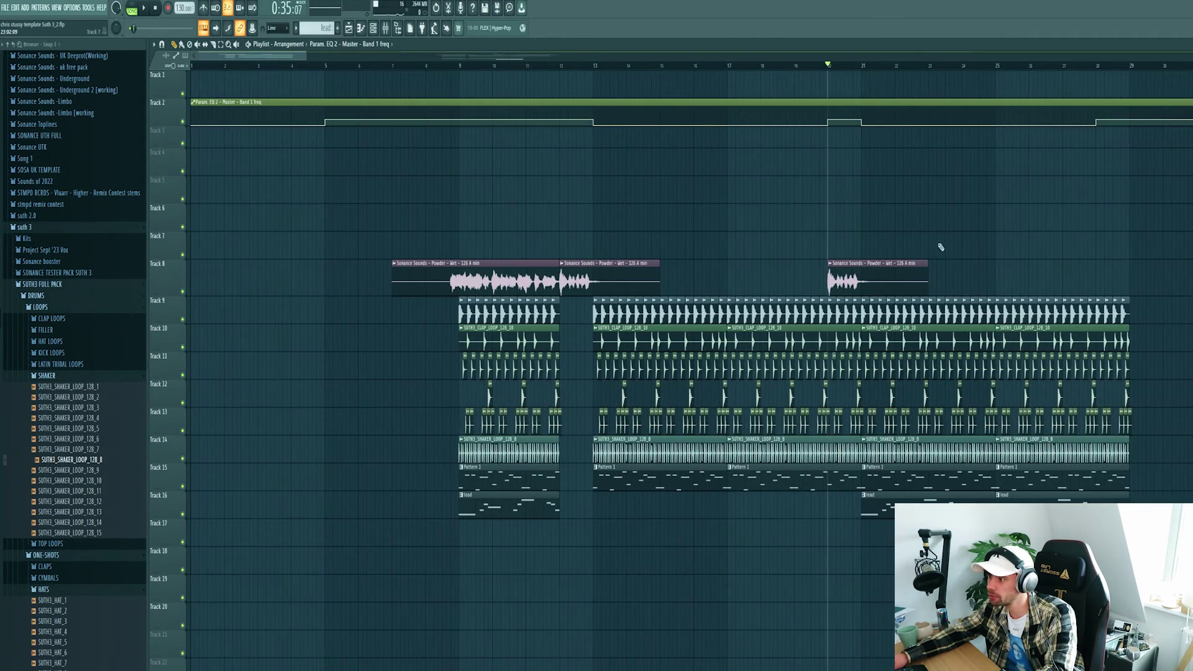
scroll(870, 249, "right", 2)
key("space")
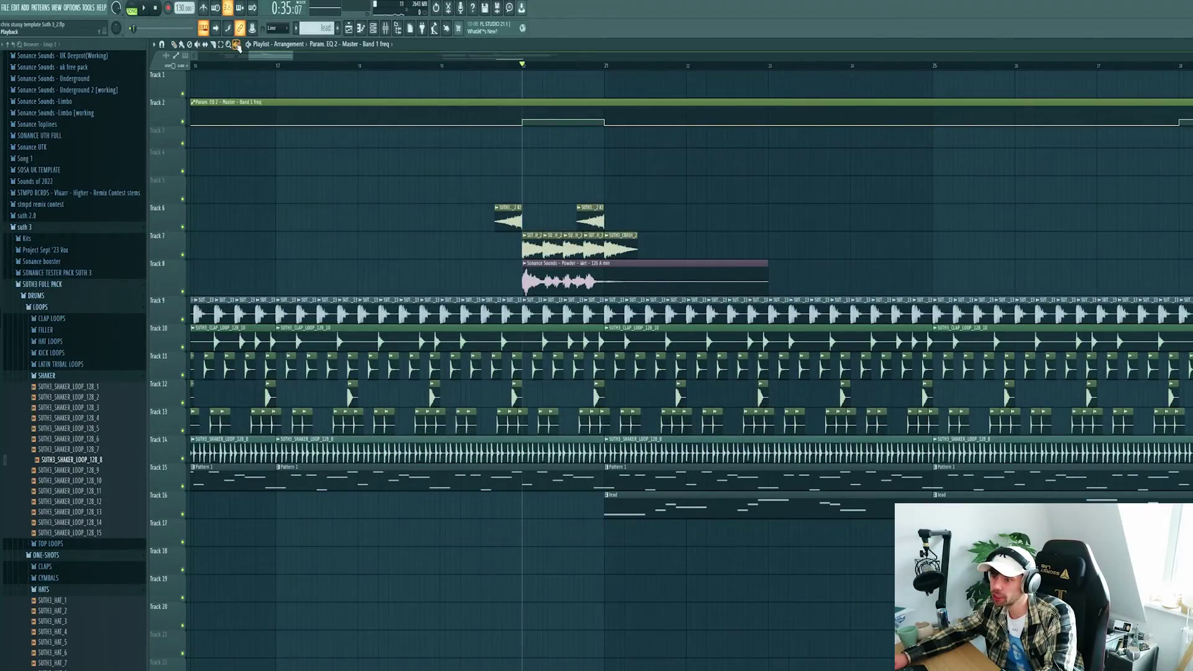
Step: Preview the first SUTH3_CRASH_2 clip at bar 20 on its own and play the full fill from just before bar 20
left_click(525, 246)
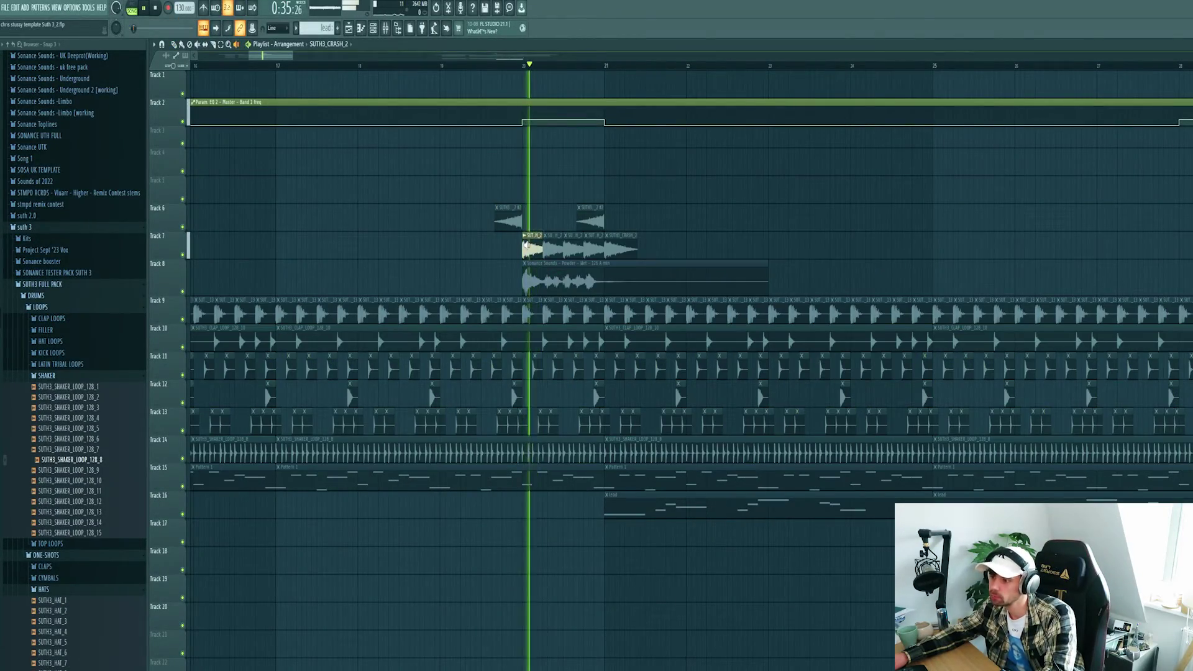
left_click(482, 66)
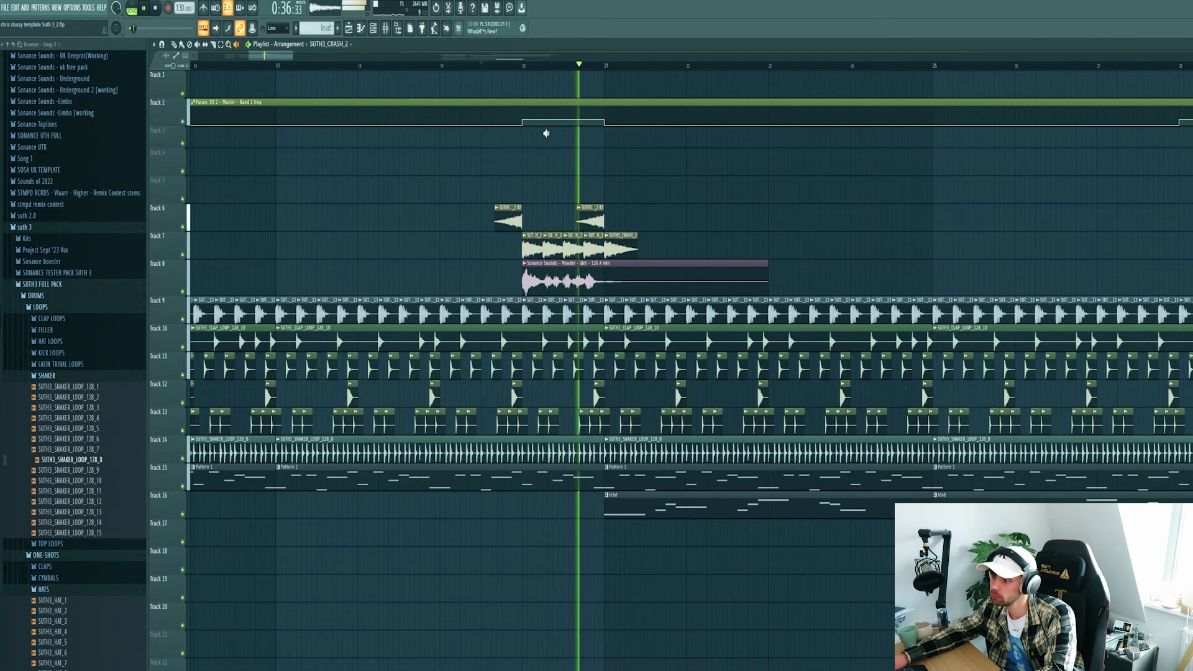
key("space")
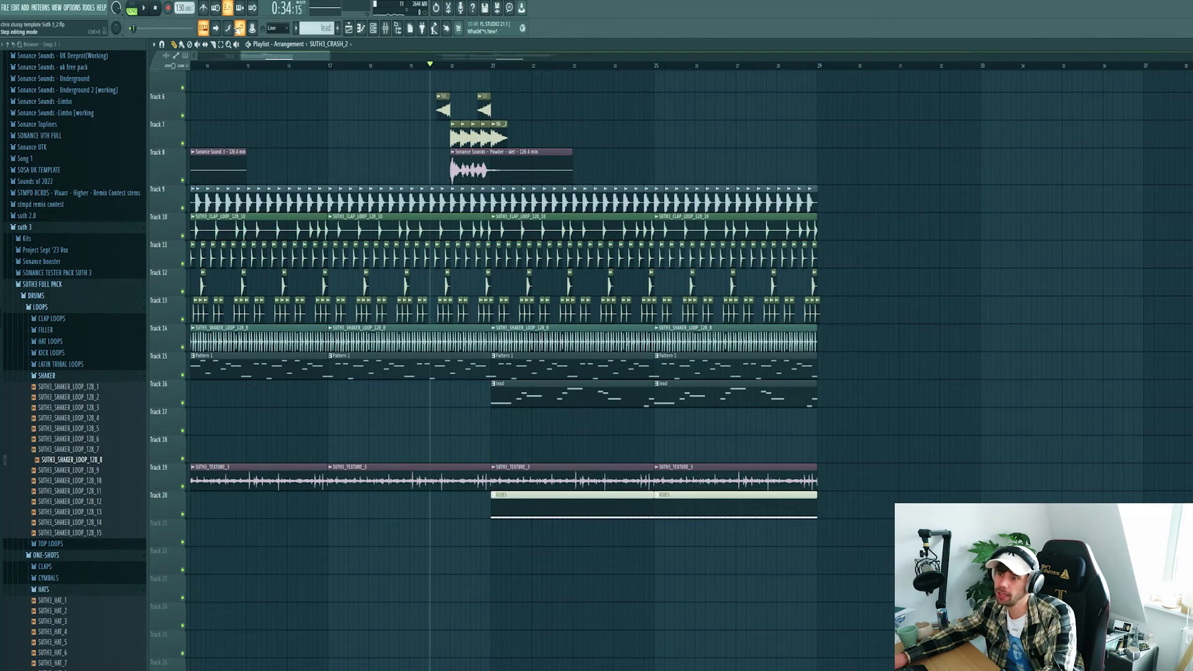
Step: Preview the SUTH3_TEXTURE_3 clip and the RIDES clip at bar 21 on their own
left_click(501, 479)
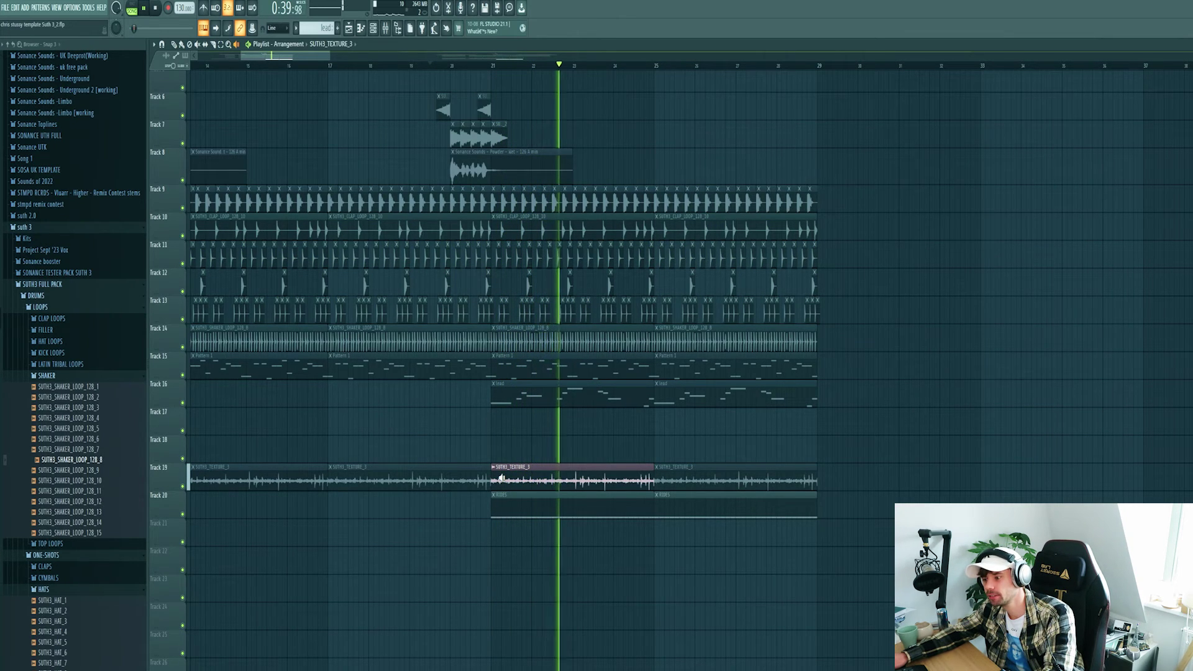
left_click(495, 505)
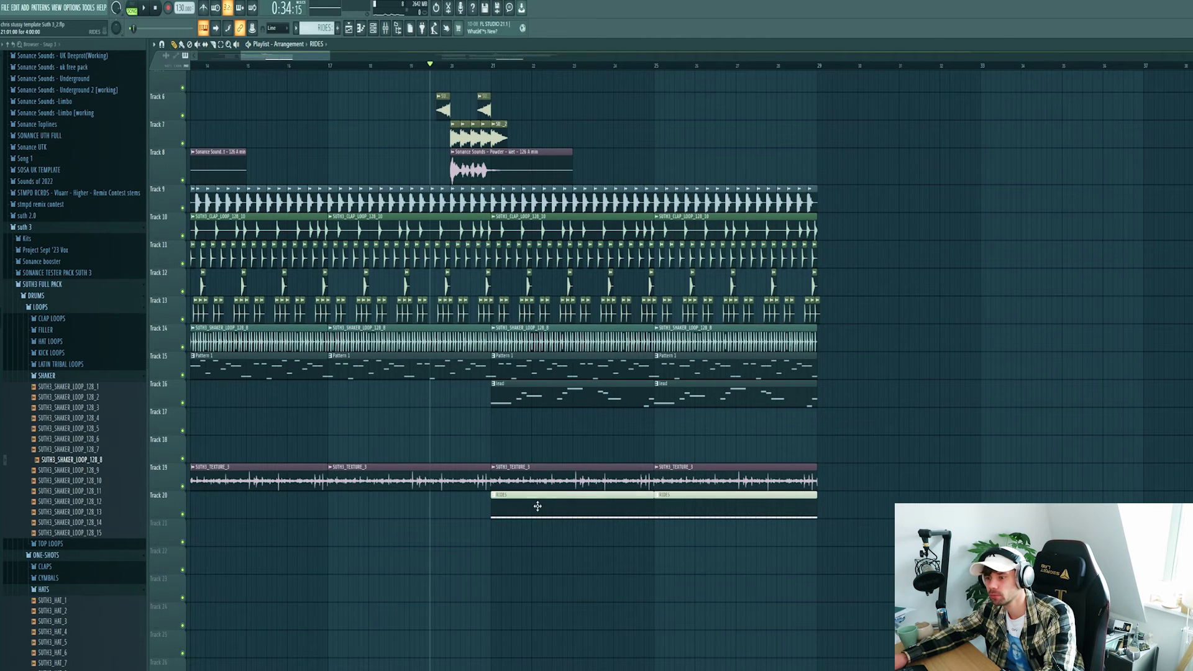
Step: Open the RIDES pattern's SUTH3_RIDE_1 notes in the piano roll, play the pattern alone, and return to the playlist
double_click(538, 507)
left_click(131, 9)
key("space")
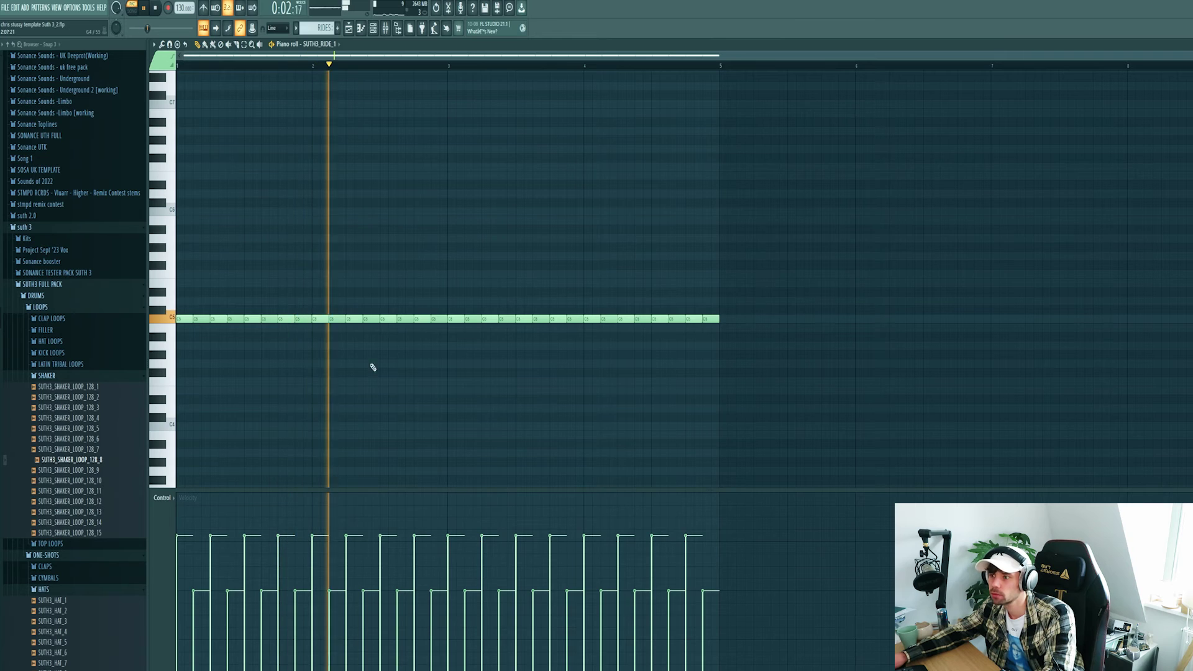
key("space")
left_click(360, 28)
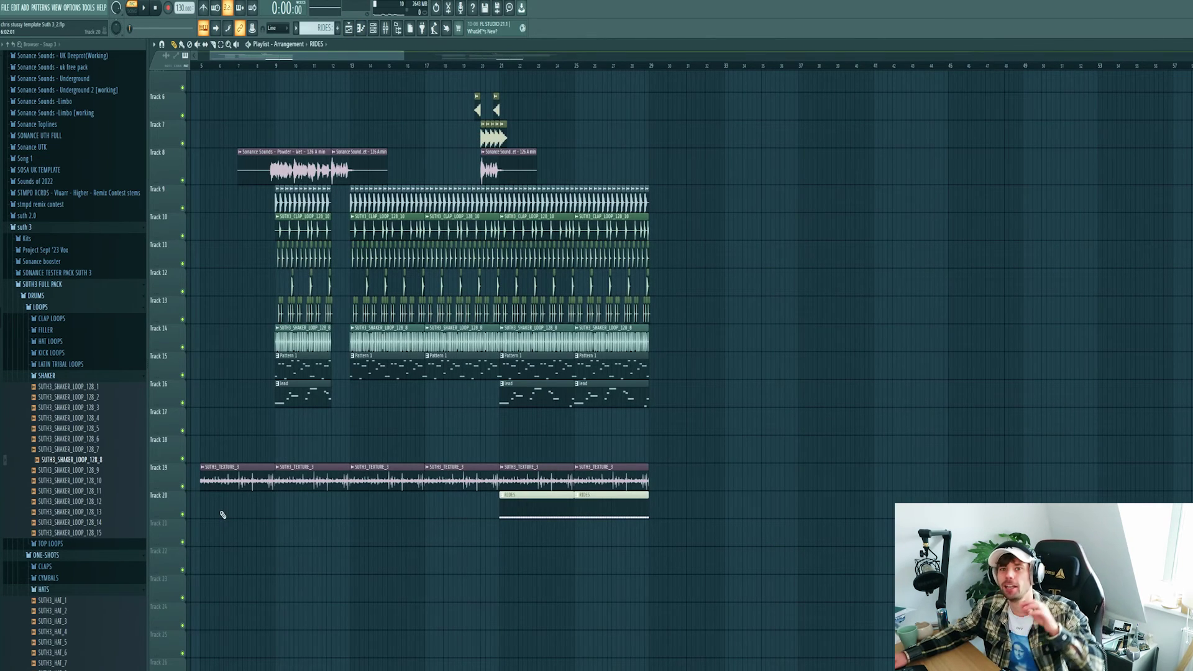